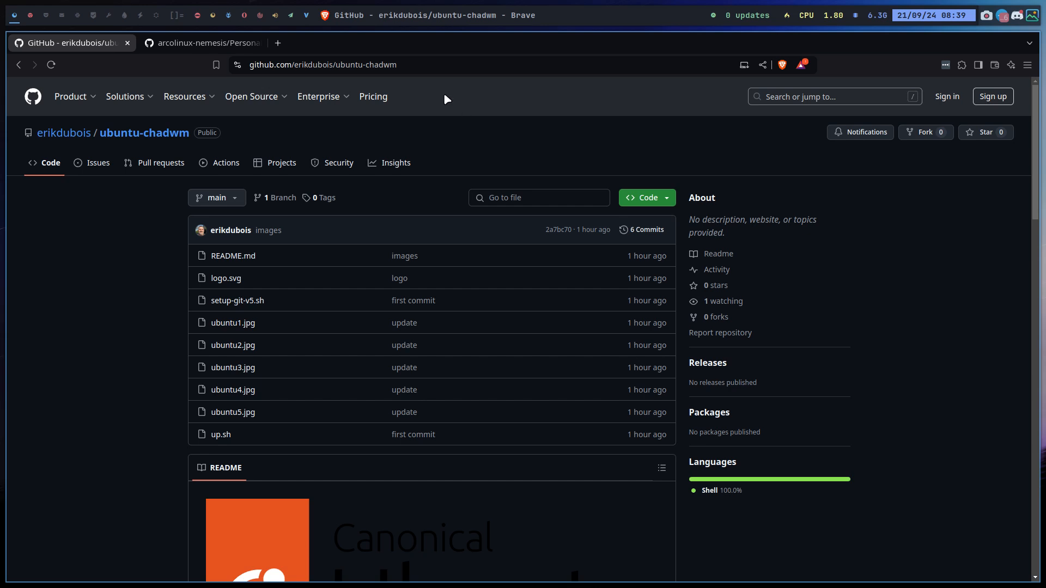
{"action": "left_click", "coordinate": [419, 68]}
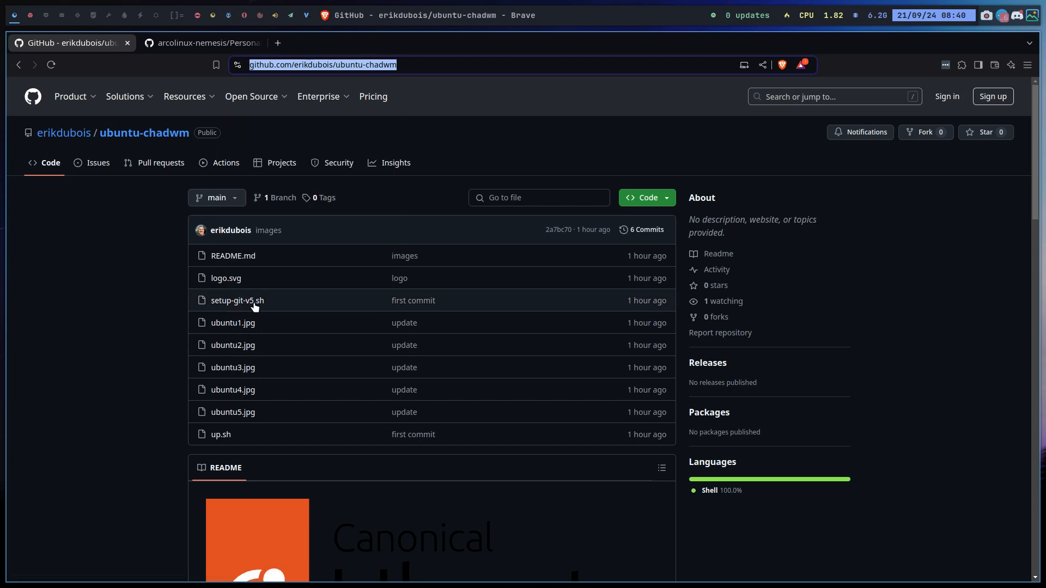
{"action": "scroll", "coordinate": [283, 311], "scroll_direction": "down", "scroll_amount": 10}
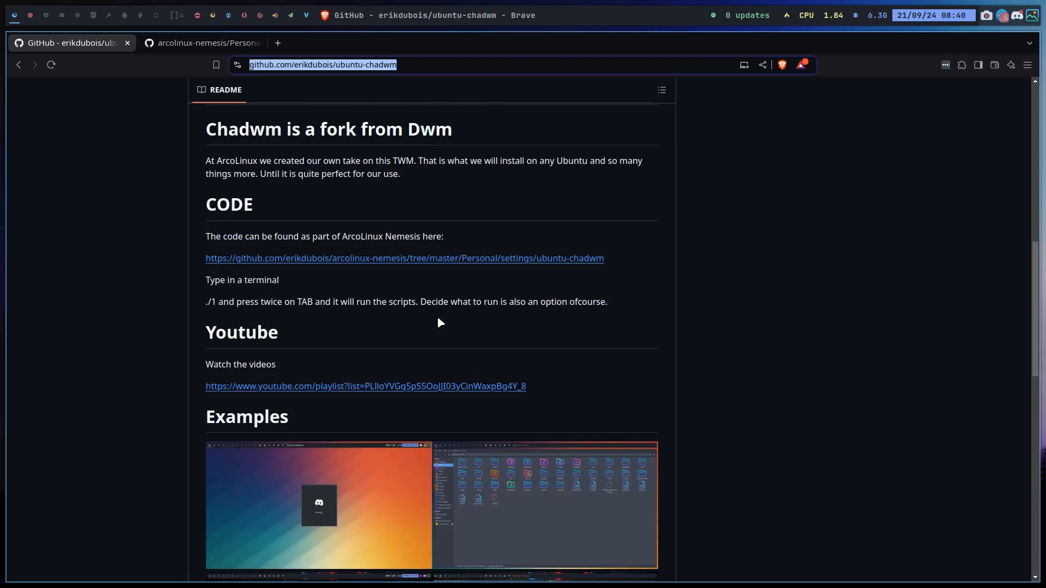
{"action": "scroll", "coordinate": [440, 322], "scroll_direction": "down", "scroll_amount": 1}
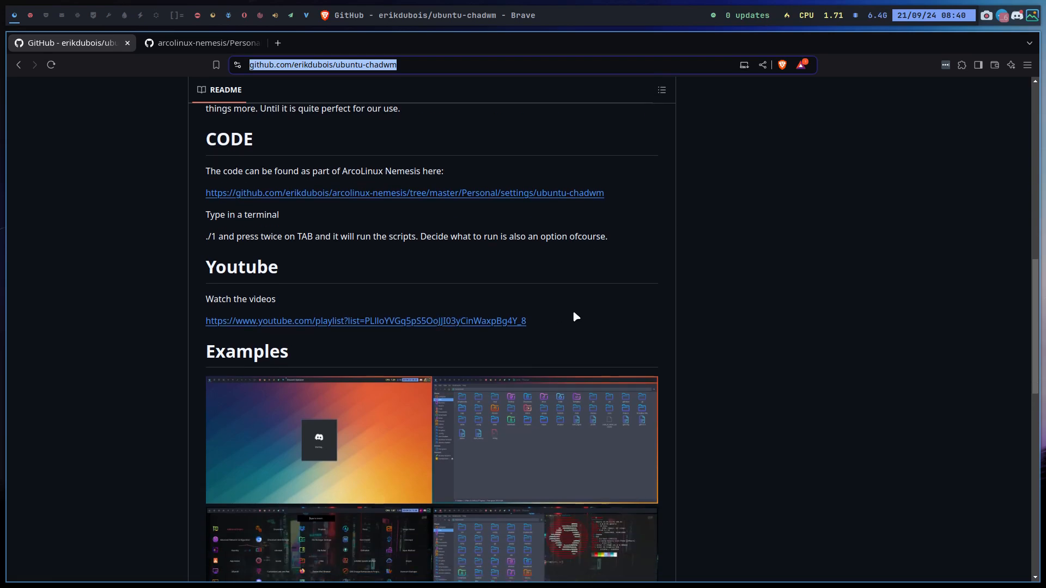
{"action": "scroll", "coordinate": [573, 313], "scroll_direction": "down", "scroll_amount": 2}
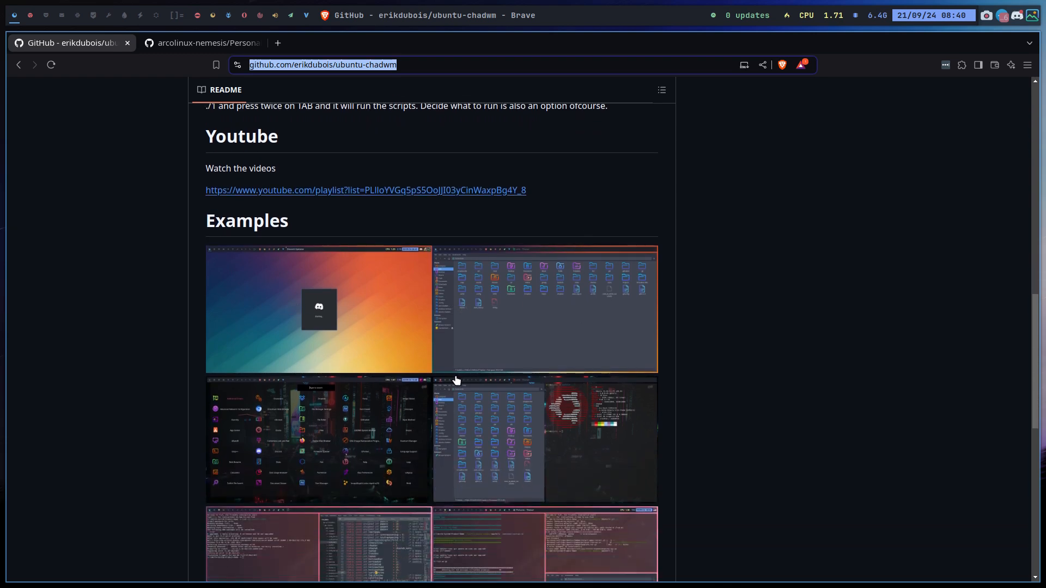
{"action": "scroll", "coordinate": [455, 378], "scroll_direction": "down", "scroll_amount": 5}
{"action": "scroll", "coordinate": [354, 441], "scroll_direction": "down", "scroll_amount": 3}
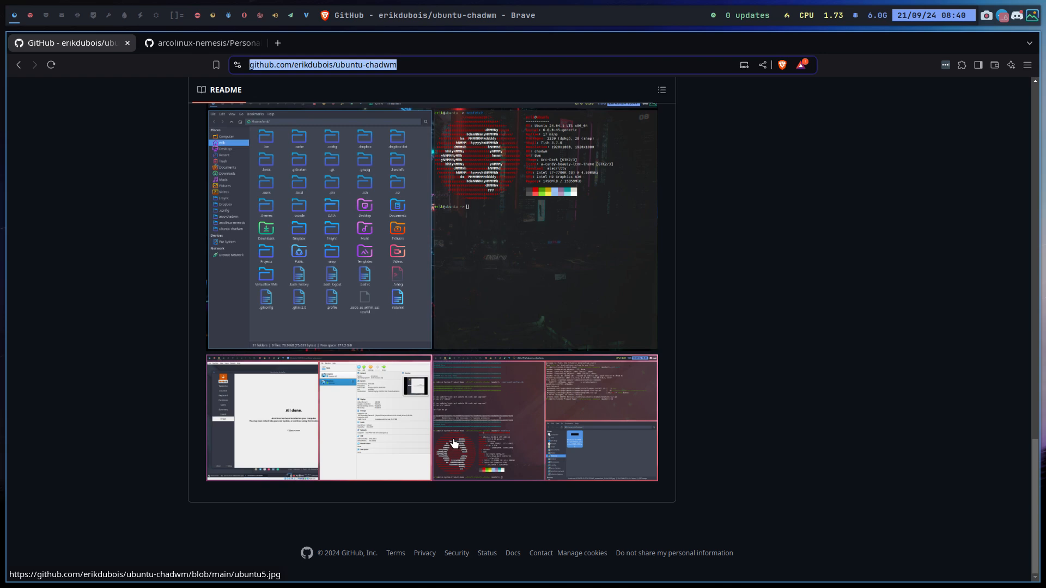
{"action": "scroll", "coordinate": [453, 442], "scroll_direction": "up", "scroll_amount": 15}
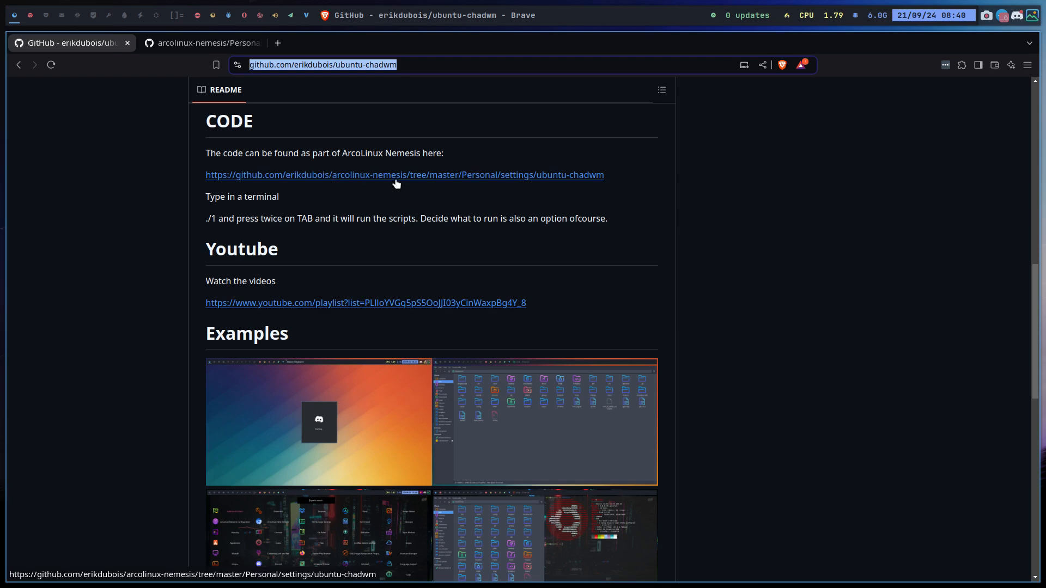
Browse the ubuntu-chadwm scripts in the arcolinux-nemesis repository, then switch to VirtualBox Manager
{"action": "left_click", "coordinate": [210, 43]}
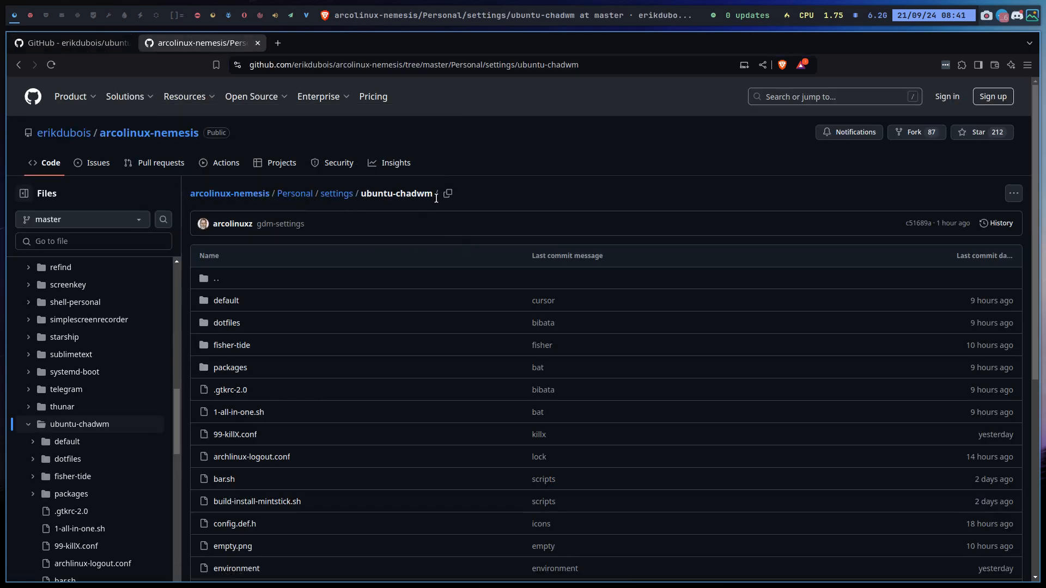
{"action": "scroll", "coordinate": [414, 281], "scroll_direction": "down", "scroll_amount": 3}
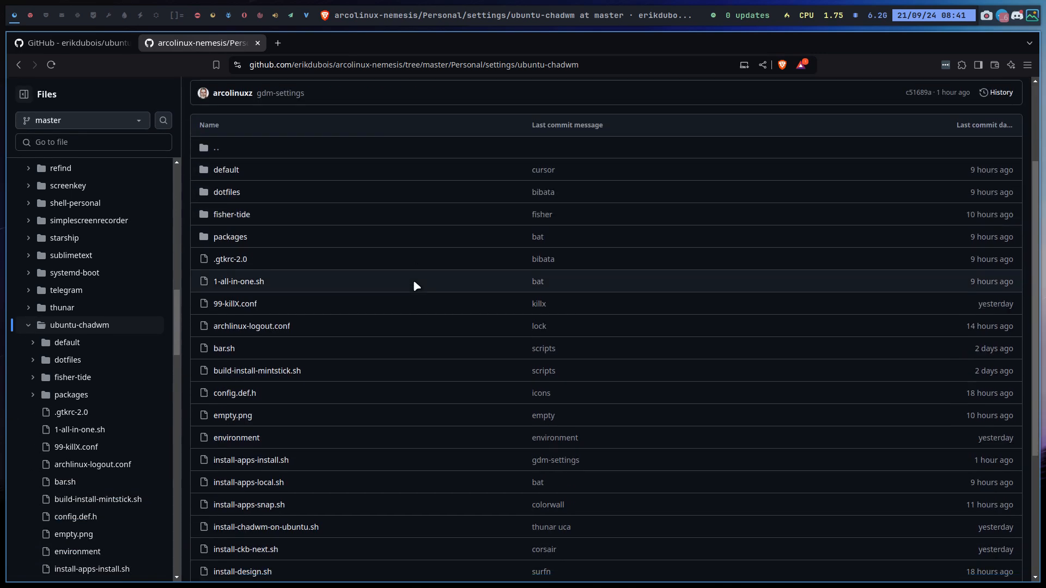
{"action": "scroll", "coordinate": [415, 286], "scroll_direction": "down", "scroll_amount": 2}
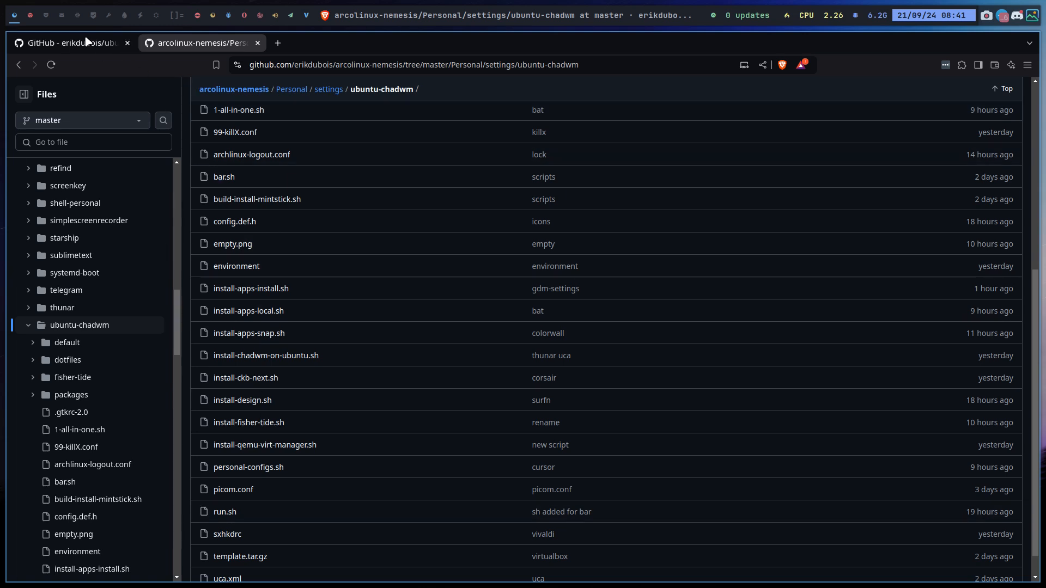
{"action": "left_click", "coordinate": [30, 13]}
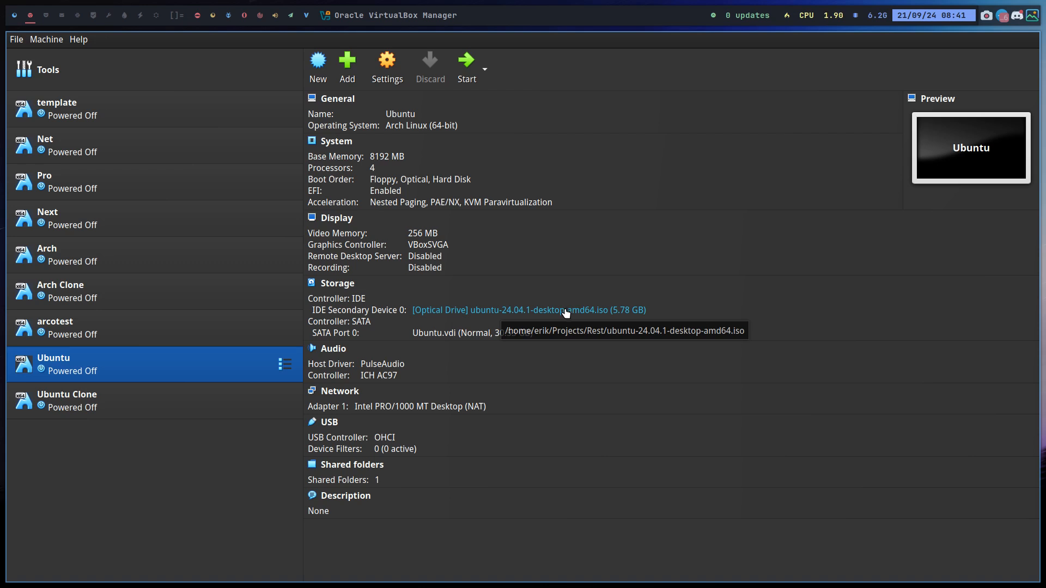
Delete the Ubuntu and Ubuntu Clone virtual machines along with all their files
{"action": "right_click", "coordinate": [153, 363]}
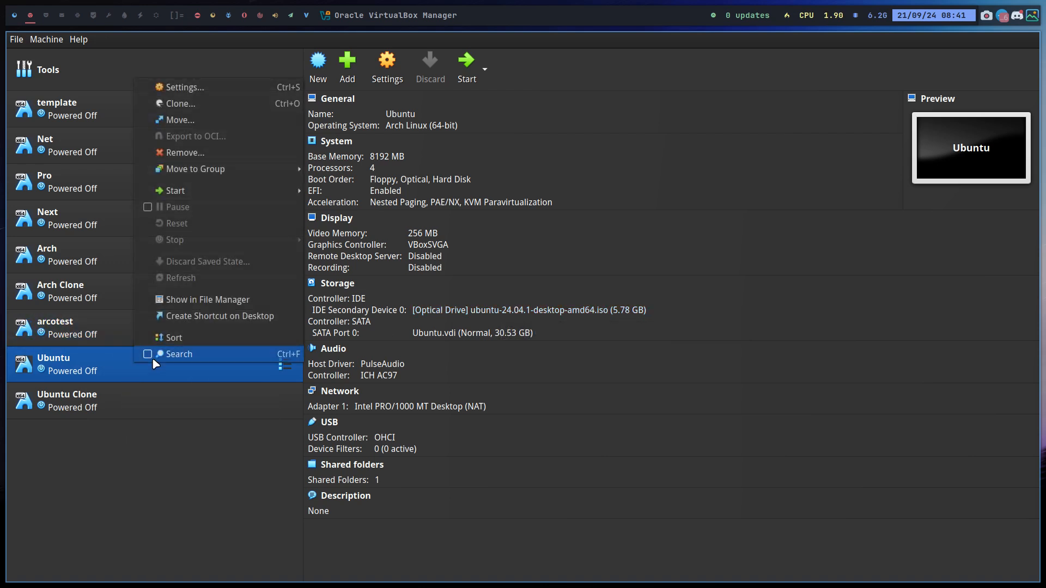
{"action": "left_click", "coordinate": [220, 154]}
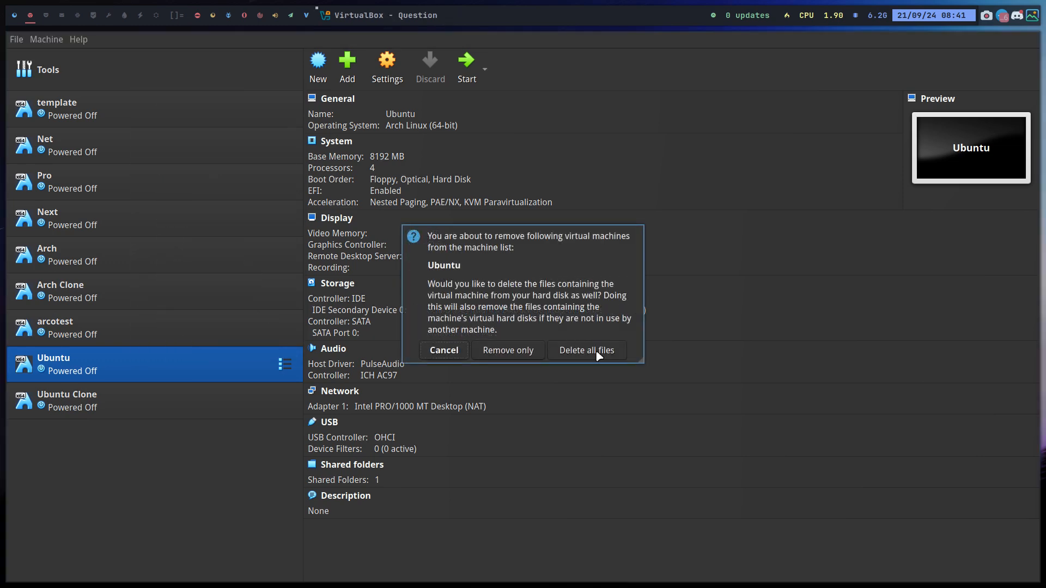
{"action": "left_click", "coordinate": [572, 352]}
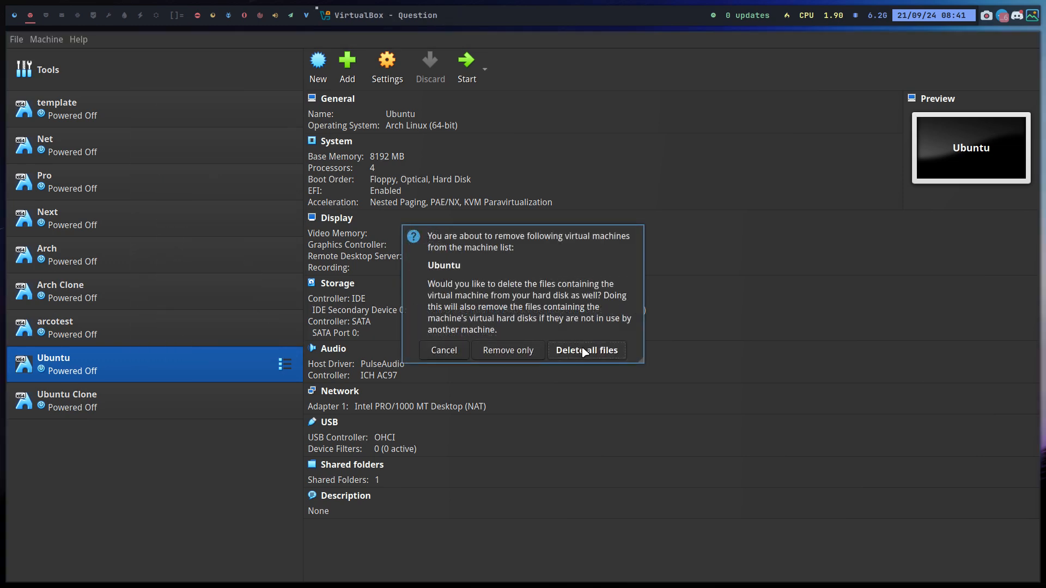
{"action": "right_click", "coordinate": [203, 369]}
{"action": "left_click", "coordinate": [292, 150]}
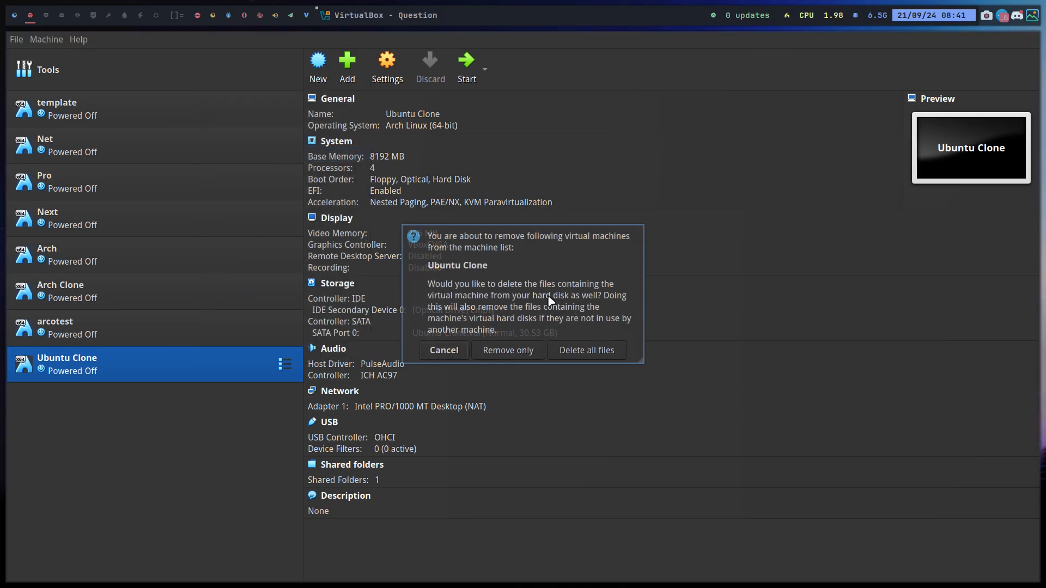
{"action": "left_click", "coordinate": [602, 353]}
Delete the arcotest machine with its files and begin cloning the template machine
{"action": "right_click", "coordinate": [183, 315]}
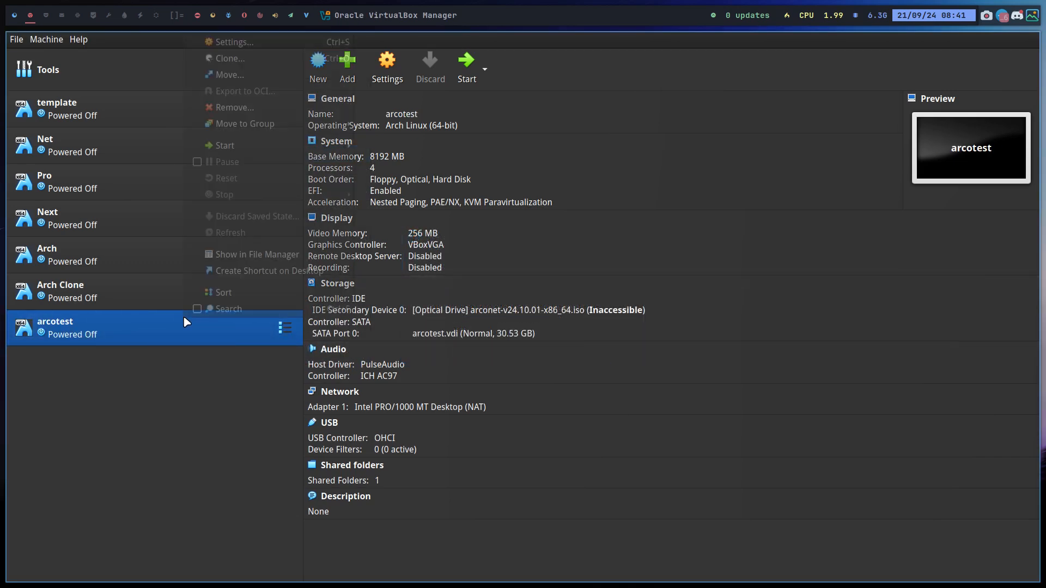
{"action": "left_click", "coordinate": [290, 109]}
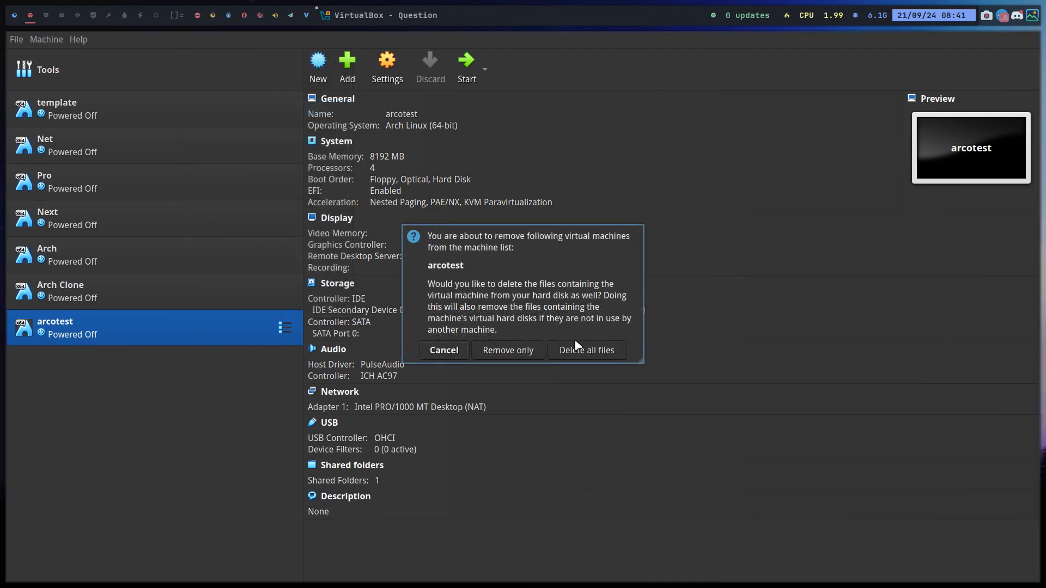
{"action": "left_click", "coordinate": [577, 344]}
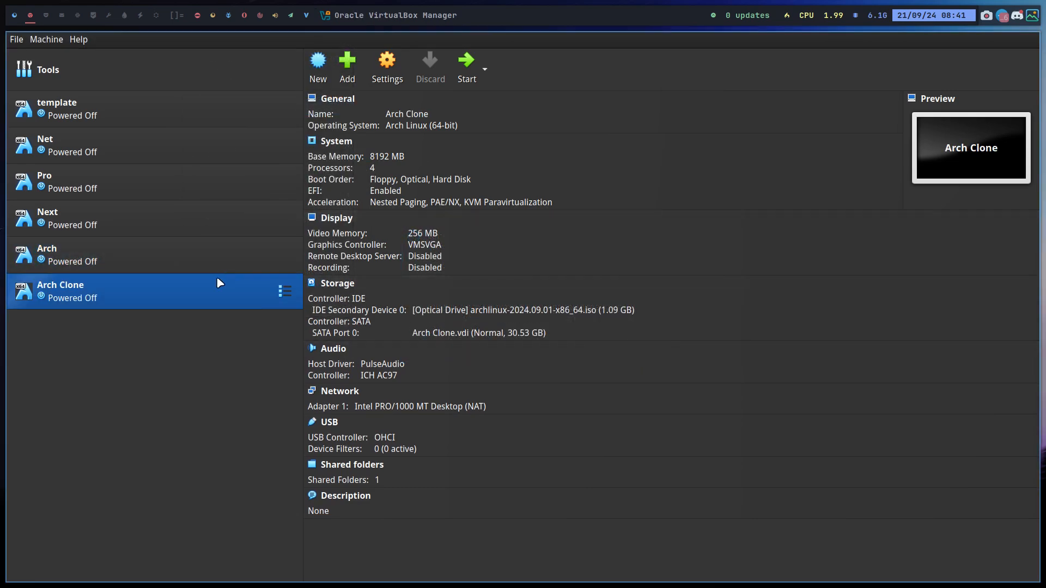
{"action": "right_click", "coordinate": [111, 110]}
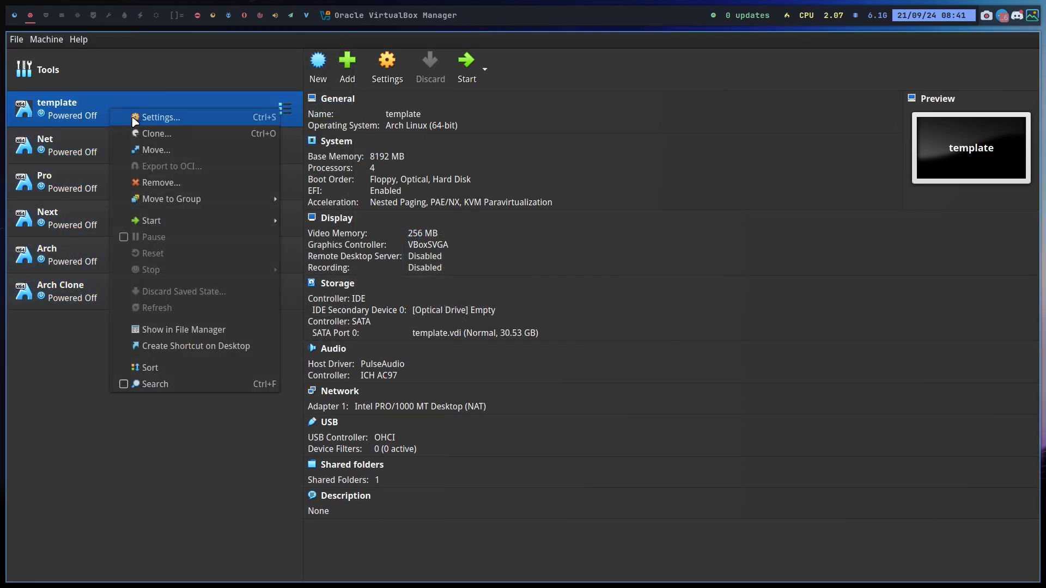
{"action": "left_click", "coordinate": [147, 134]}
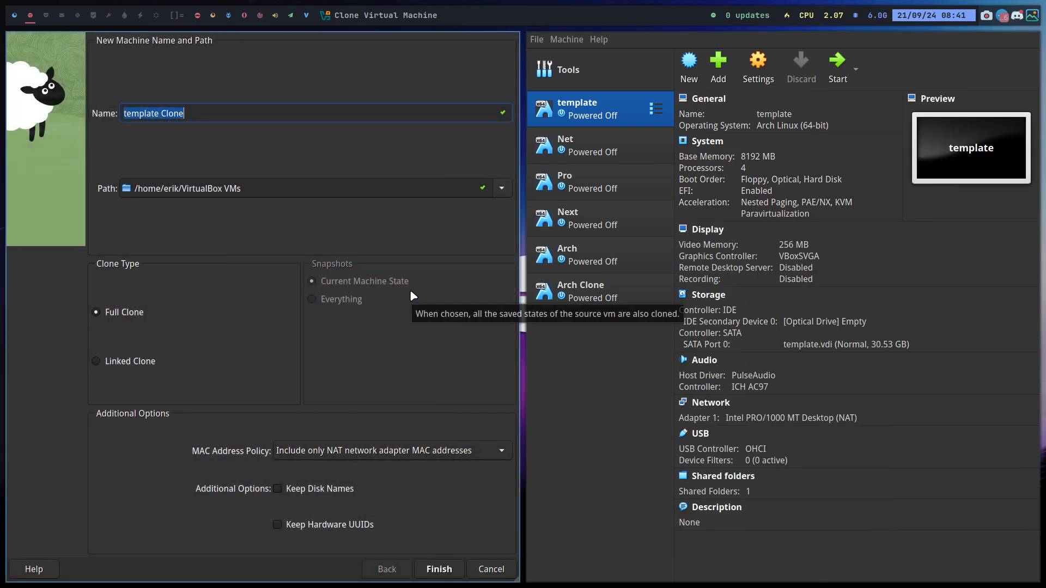
Name the clone Ubuntu, load ubuntu-24.04.1-desktop-amd64.iso into its optical drive, and start it
{"action": "type", "text": "Ubuntu"}
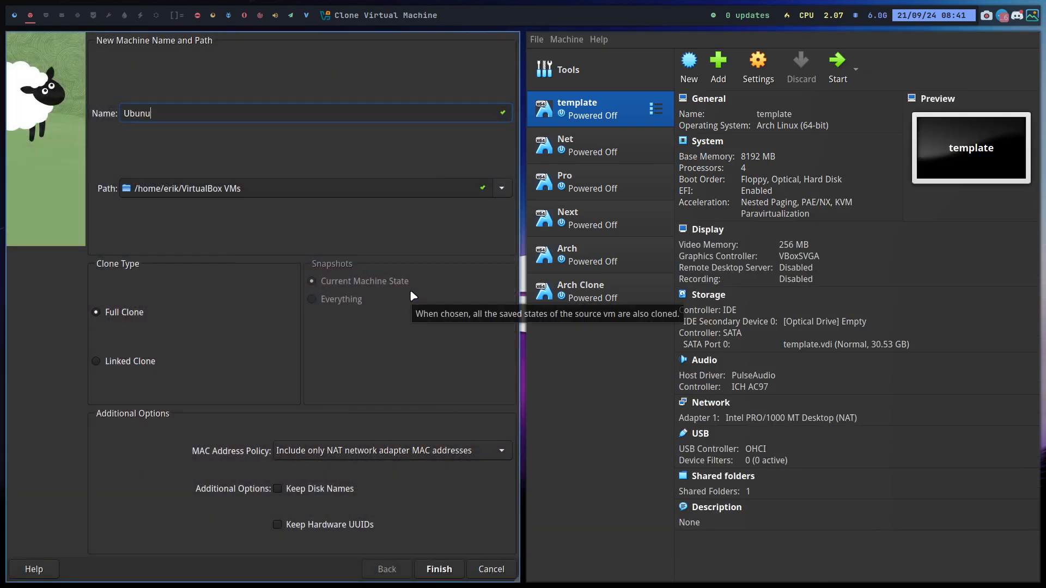
{"action": "key", "text": "Return"}
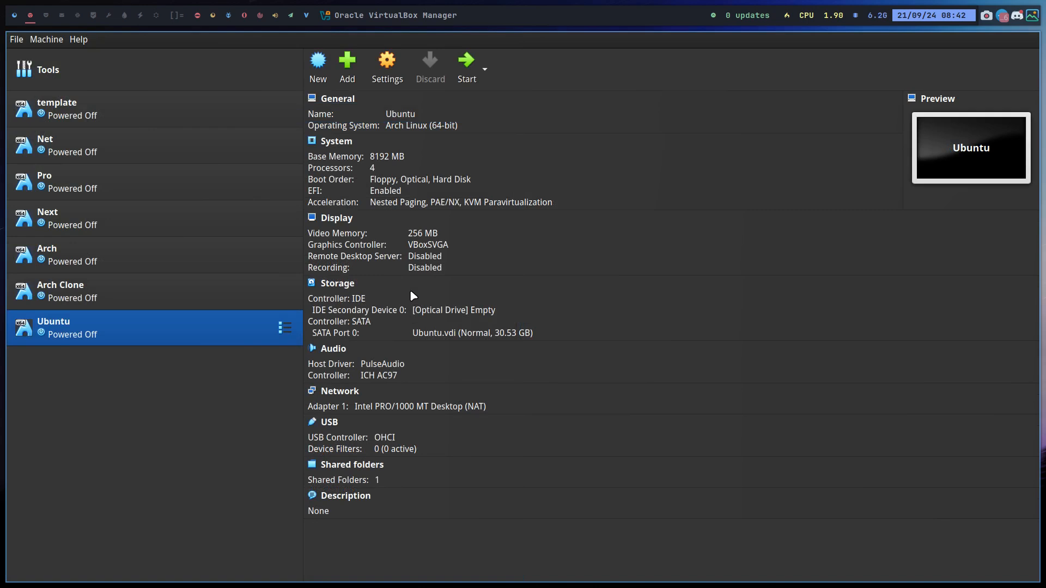
{"action": "left_click", "coordinate": [484, 311]}
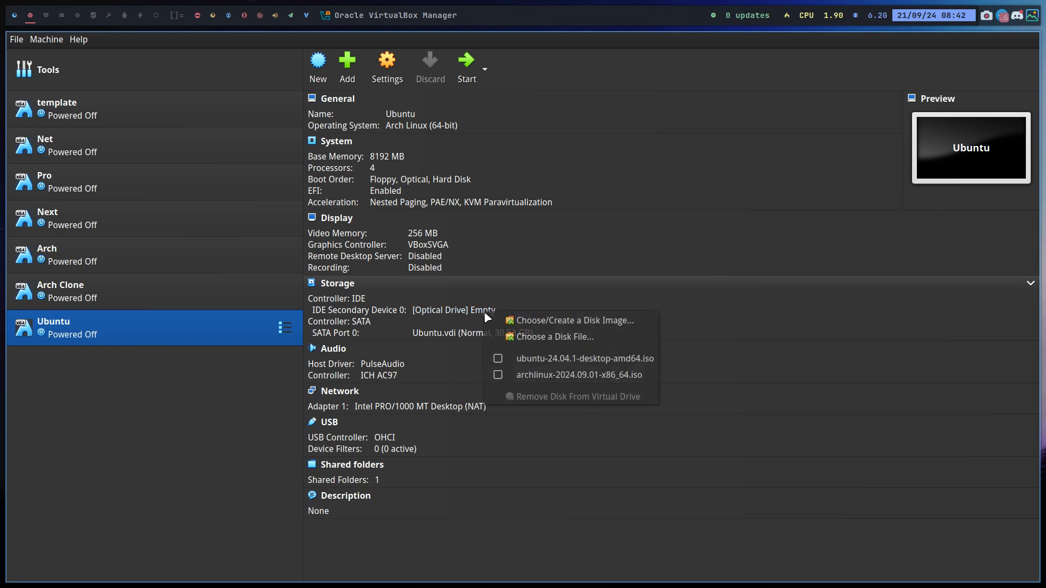
{"action": "left_click", "coordinate": [506, 358]}
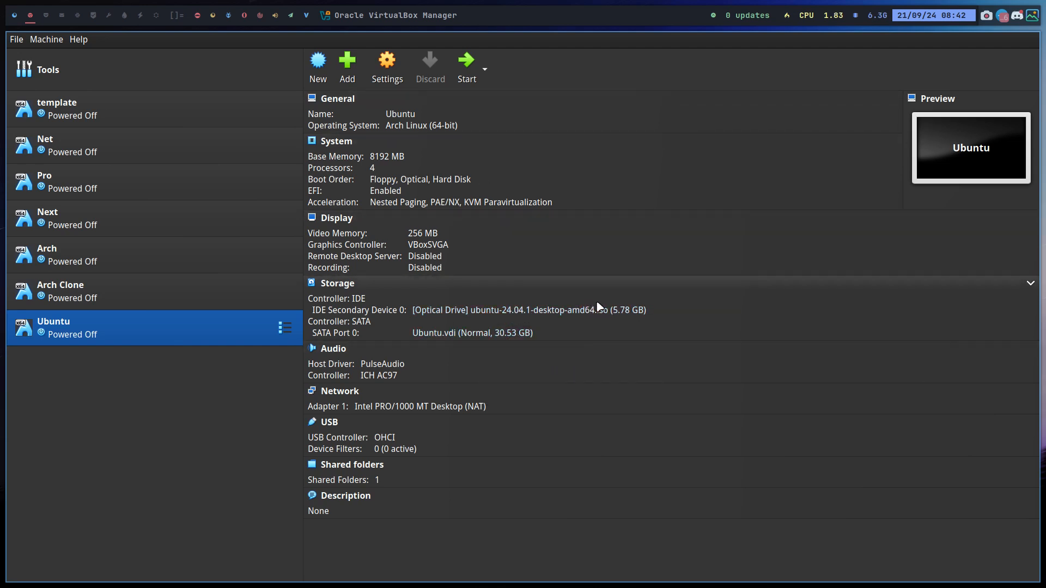
{"action": "left_click", "coordinate": [467, 66]}
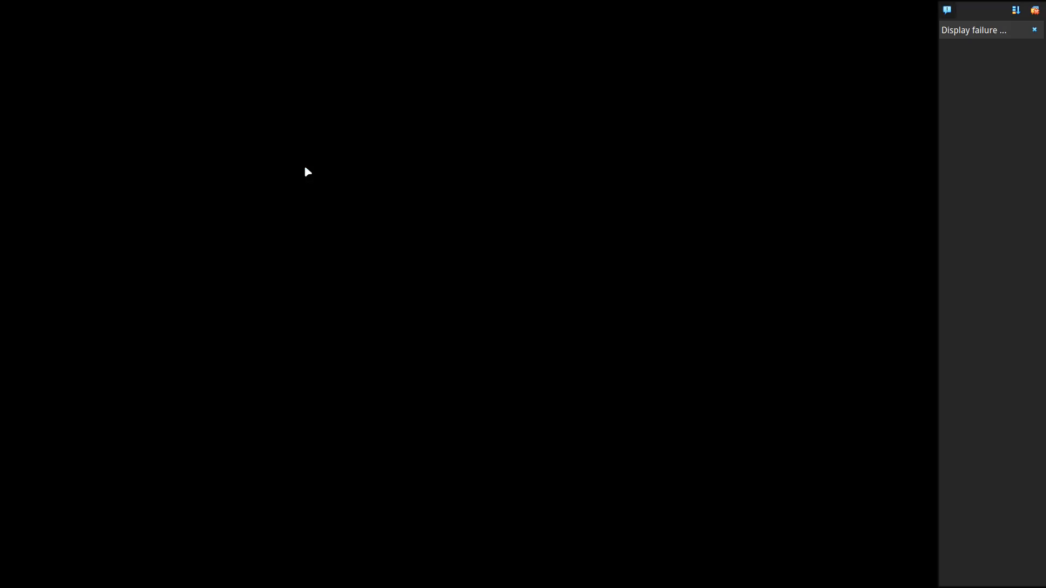
Dismiss the display failure notification and boot the default Ubuntu GRUB entry
{"action": "left_click", "coordinate": [1034, 30]}
{"action": "key", "text": "Return"}
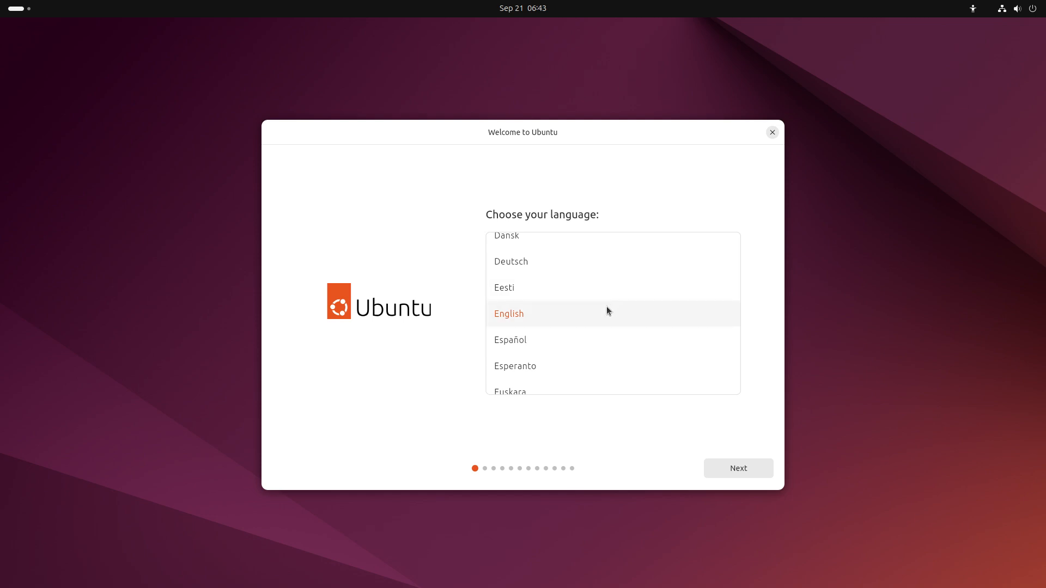
Keep English, skip accessibility options, and choose the Belgian keyboard layout
{"action": "left_click", "coordinate": [760, 468]}
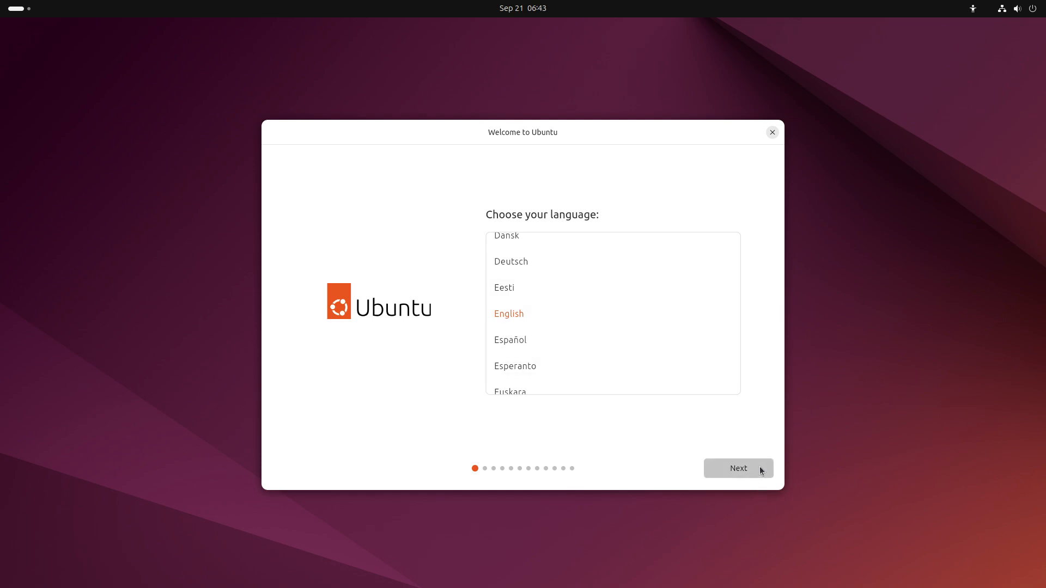
{"action": "left_click", "coordinate": [737, 469]}
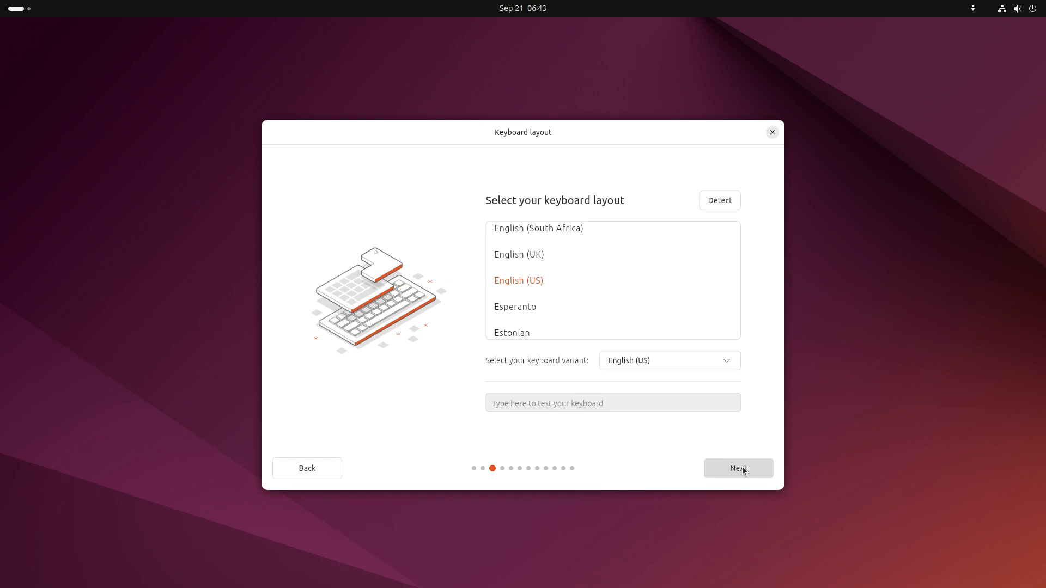
{"action": "scroll", "coordinate": [586, 245], "scroll_direction": "up", "scroll_amount": 5}
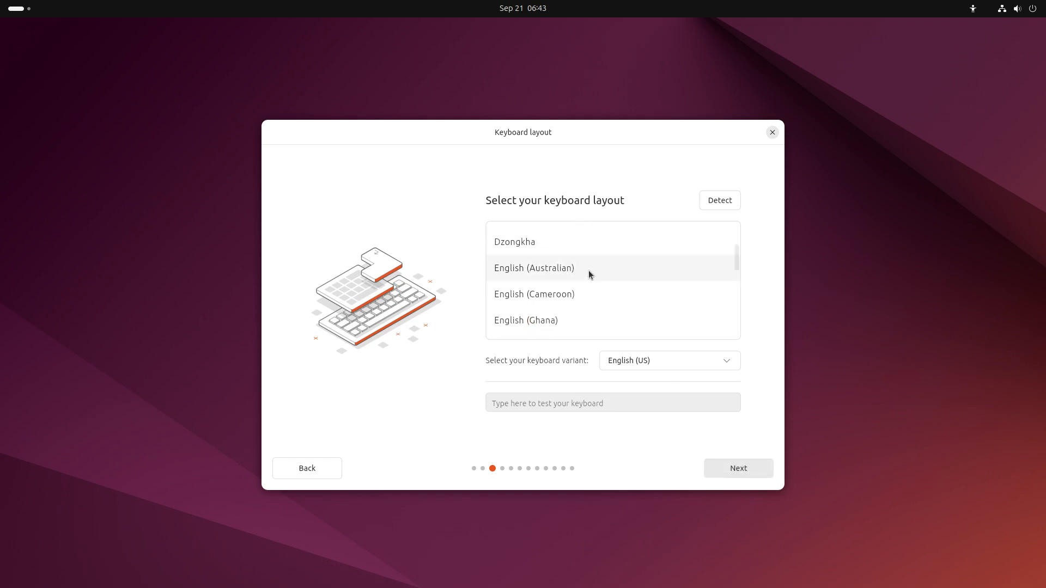
{"action": "scroll", "coordinate": [554, 252], "scroll_direction": "up", "scroll_amount": 3}
{"action": "scroll", "coordinate": [555, 251], "scroll_direction": "up", "scroll_amount": 3}
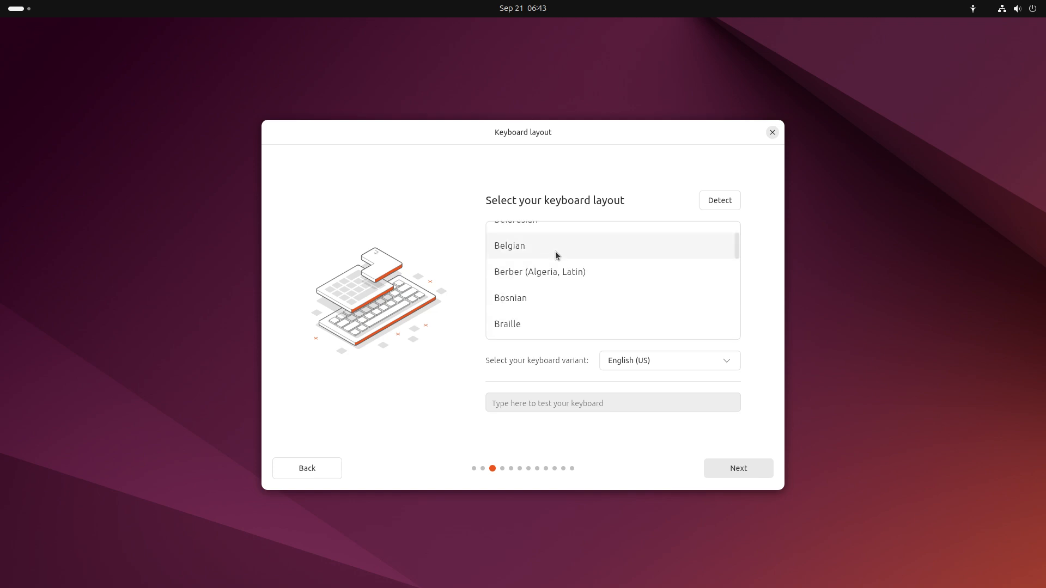
{"action": "left_click", "coordinate": [555, 251]}
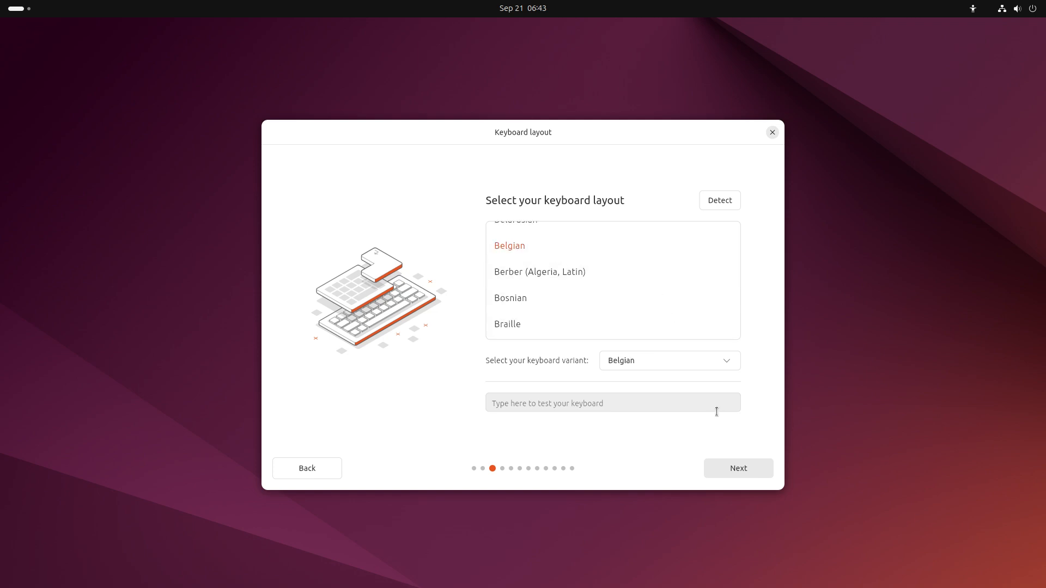
{"action": "left_click", "coordinate": [738, 473]}
Choose Install Ubuntu with default options, adding third-party graphics/Wi-Fi software and extra media formats
{"action": "left_click", "coordinate": [735, 469]}
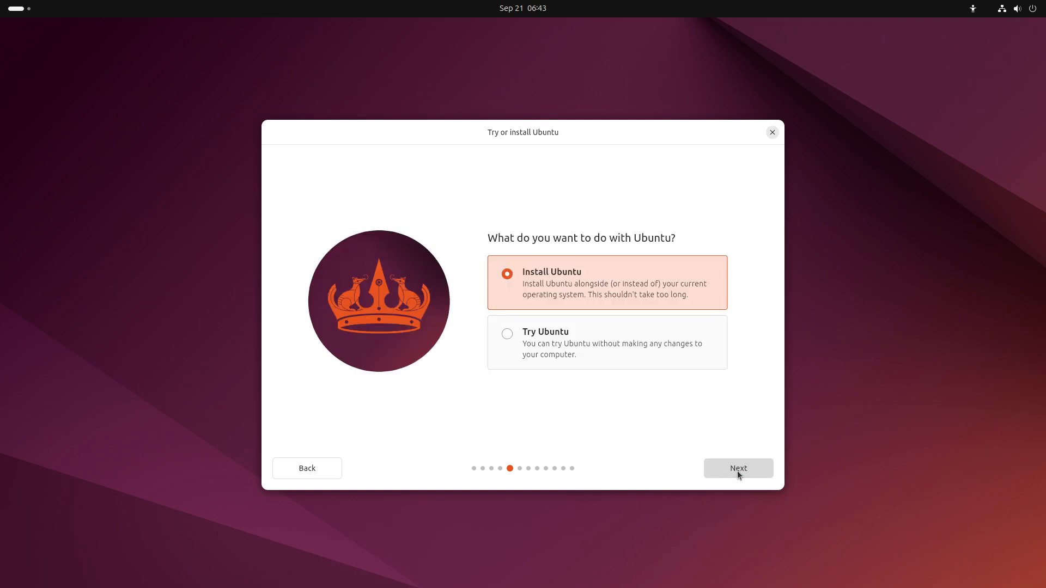
{"action": "left_click", "coordinate": [737, 470]}
{"action": "left_click", "coordinate": [737, 470]}
{"action": "left_click", "coordinate": [737, 469]}
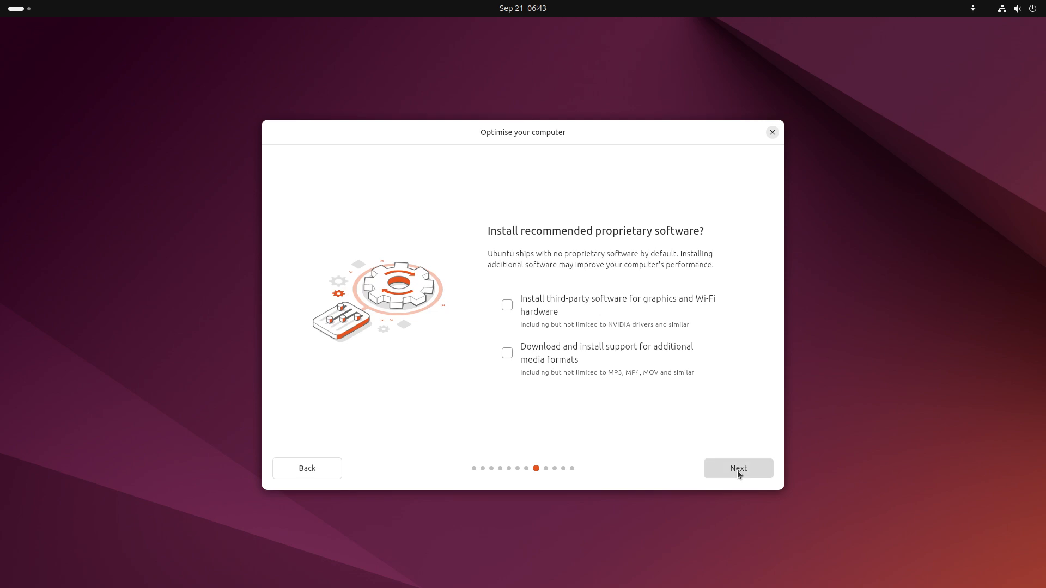
{"action": "left_click", "coordinate": [599, 310]}
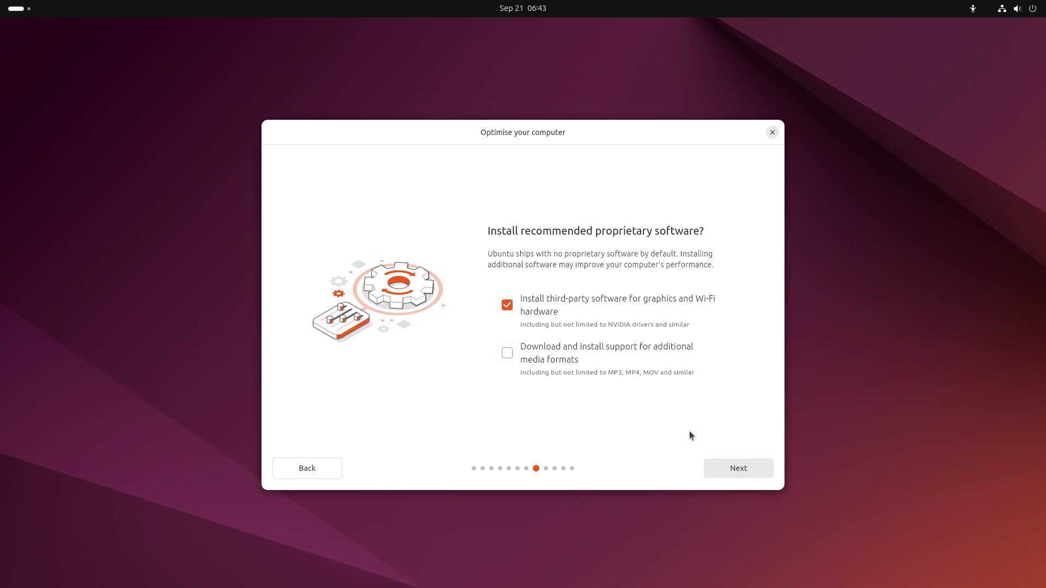
{"action": "left_click", "coordinate": [650, 363]}
{"action": "left_click", "coordinate": [768, 469]}
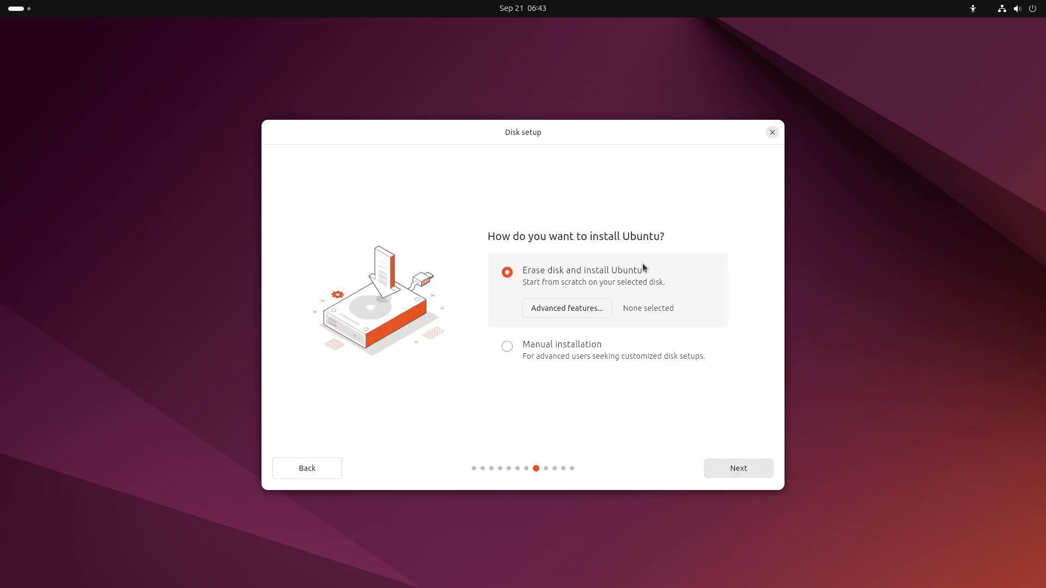
Keep the erase-disk installation and fill in the account name, computer name and username
{"action": "left_click", "coordinate": [731, 467]}
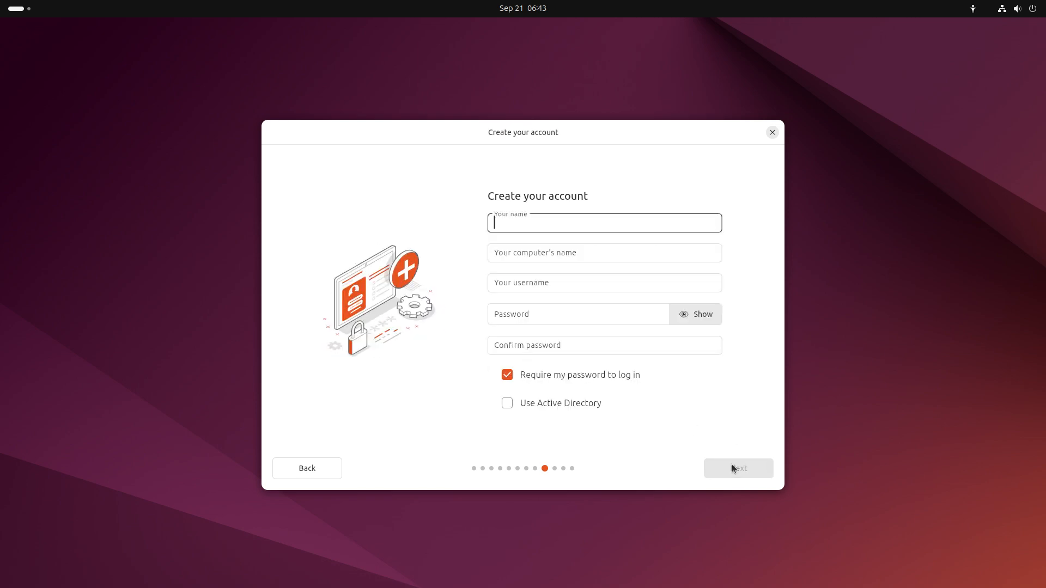
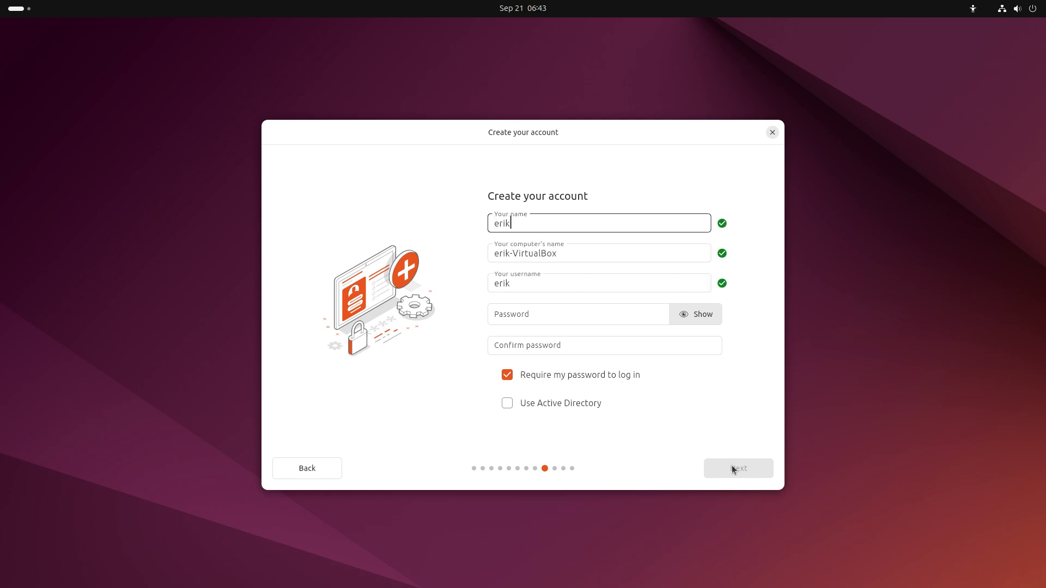
{"action": "key", "text": "Tab"}
{"action": "key", "text": "Tab"}
{"action": "key", "text": "Tab"}
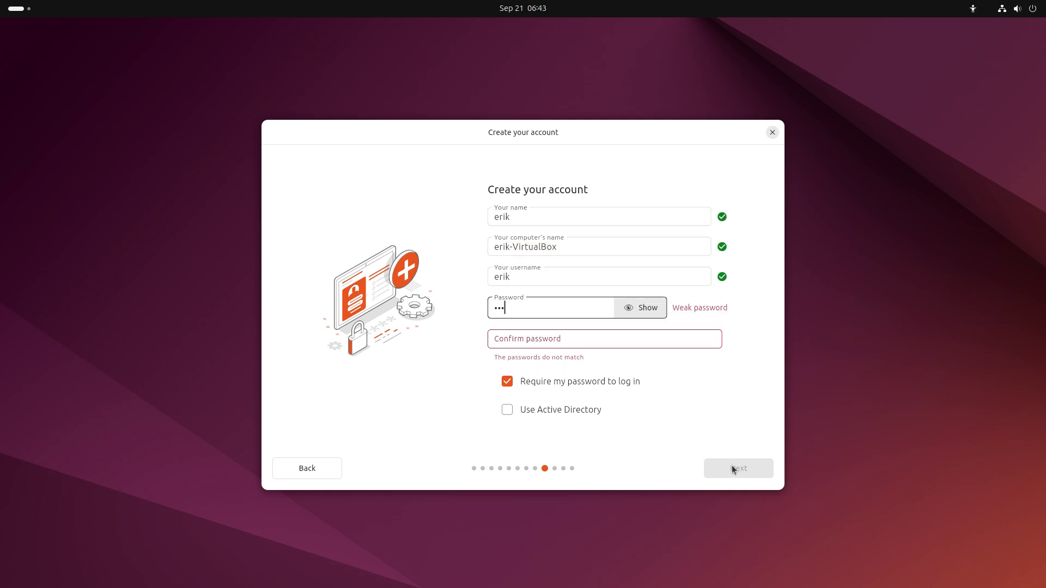
{"action": "key", "text": "Tab"}
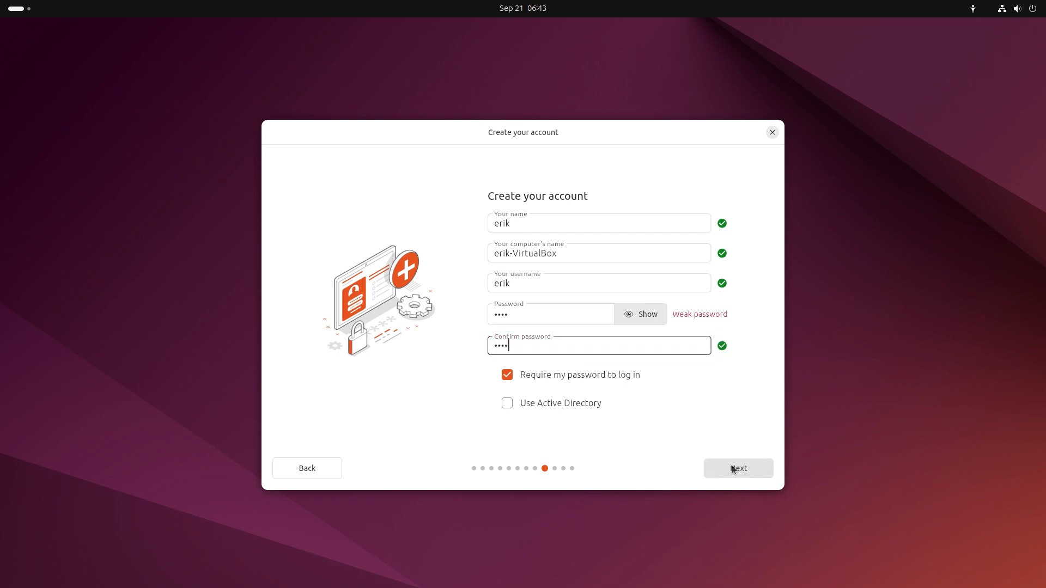
Accept the Europe/Brussels timezone and start the Ubuntu installation
{"action": "left_click", "coordinate": [753, 469]}
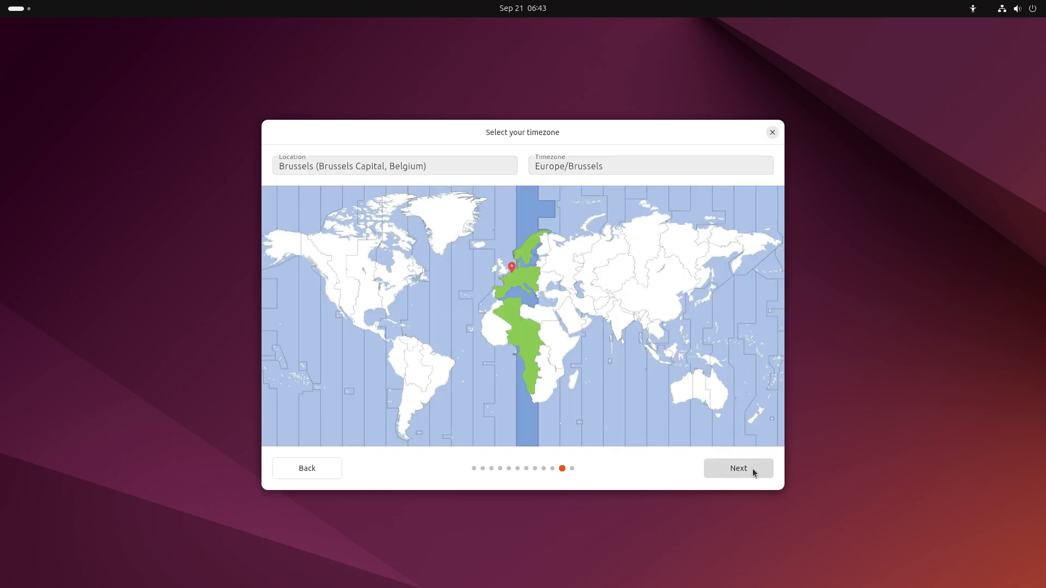
{"action": "left_click", "coordinate": [753, 469]}
{"action": "left_click", "coordinate": [753, 469]}
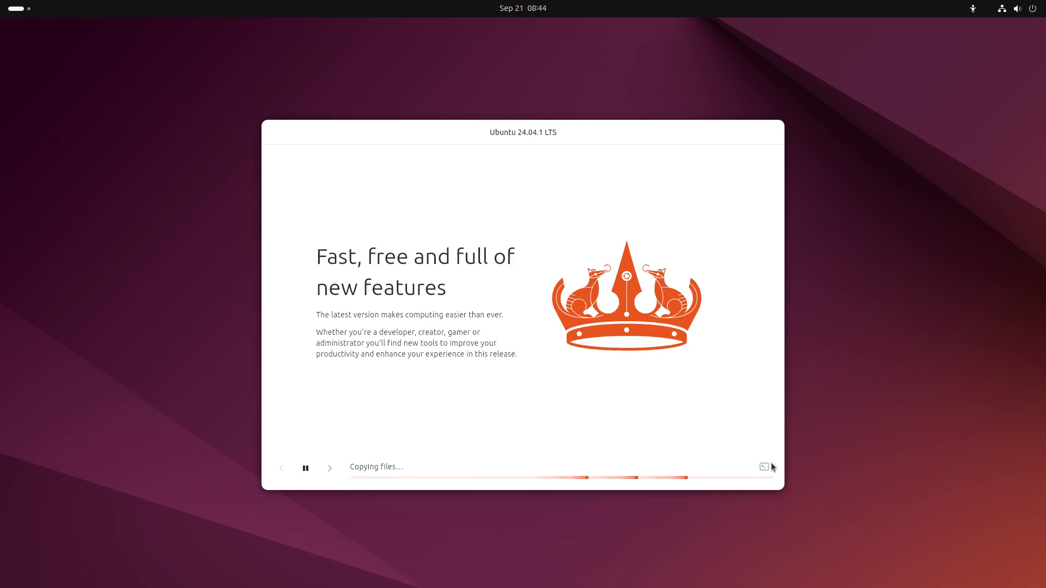
Peek at the installation log and Activities overview while file copying runs to completion
{"action": "left_click", "coordinate": [769, 467]}
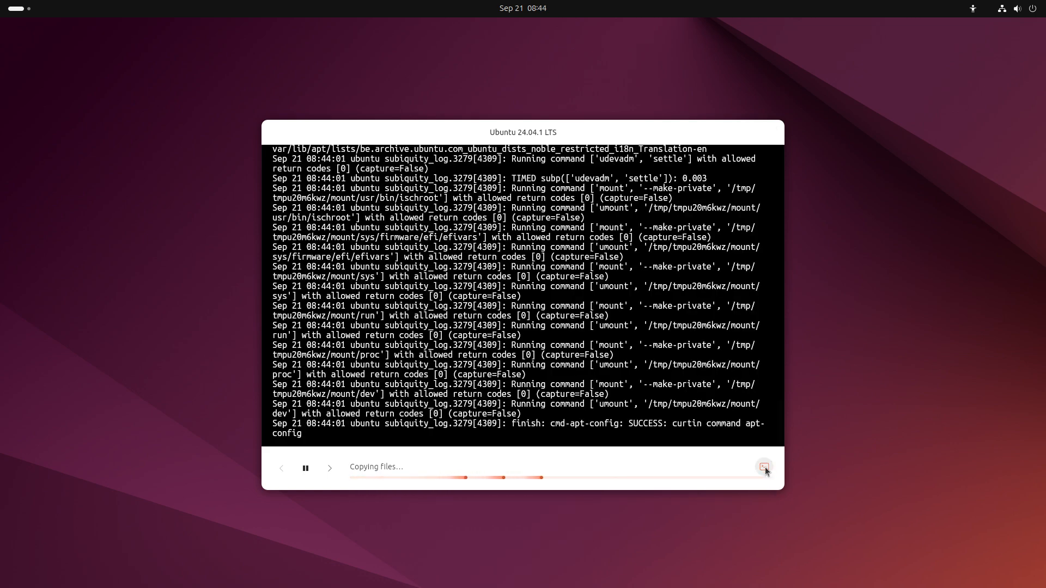
{"action": "left_click", "coordinate": [765, 468]}
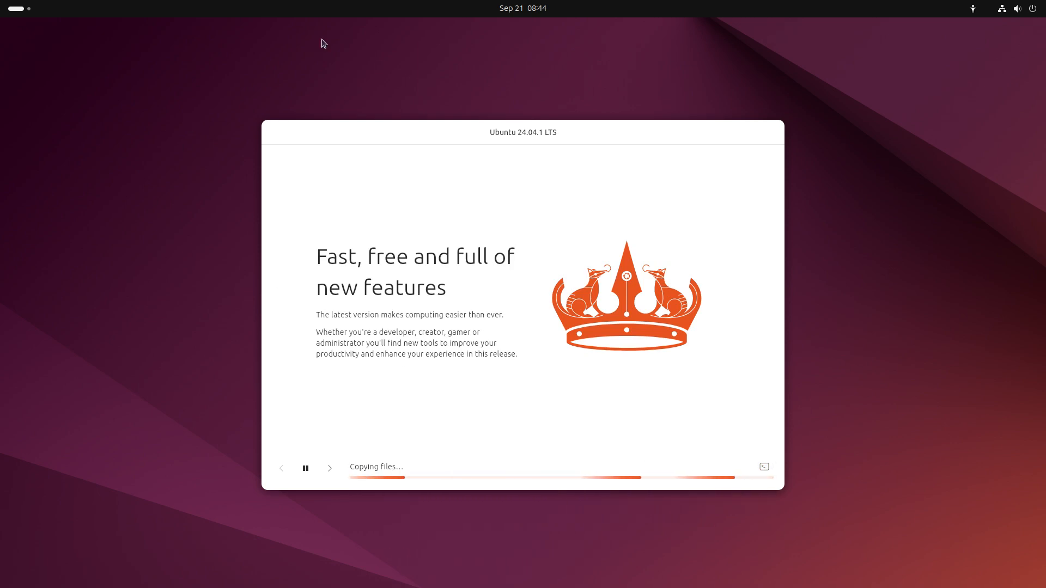
{"action": "left_click", "coordinate": [15, 12]}
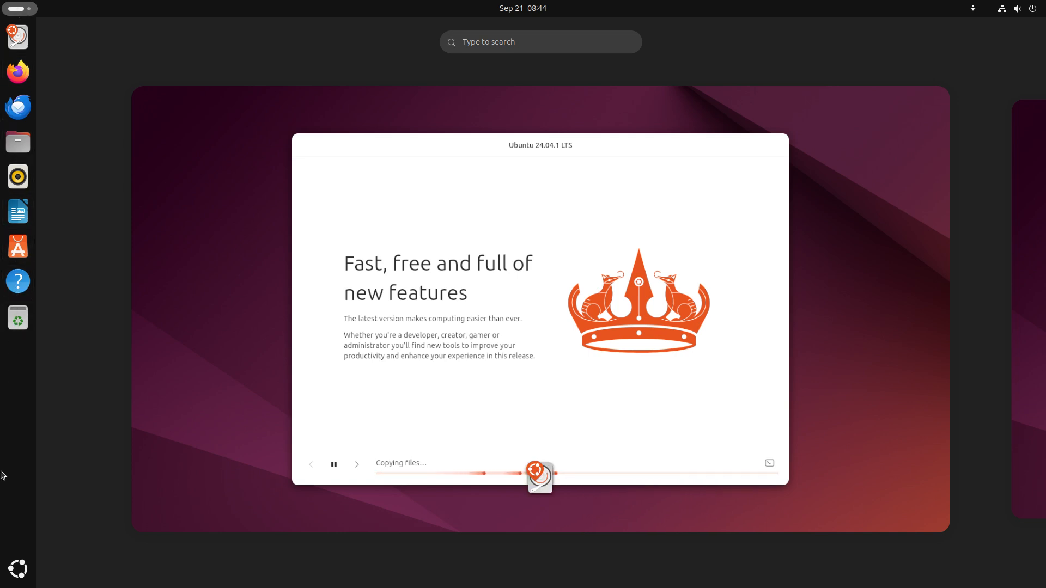
{"action": "left_click", "coordinate": [65, 83]}
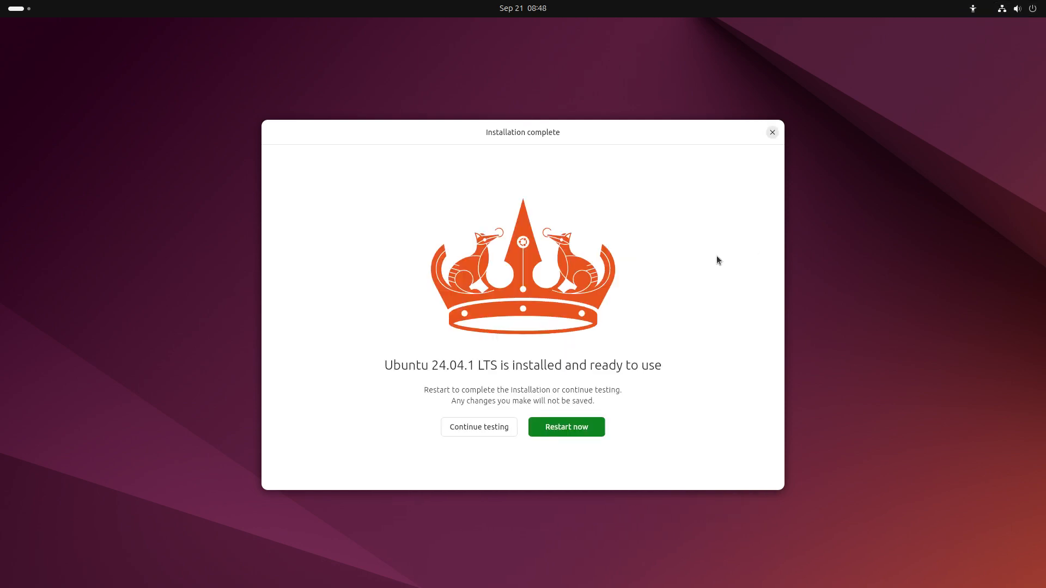
Restart the VM from the Installation complete dialog
{"action": "left_click", "coordinate": [558, 427]}
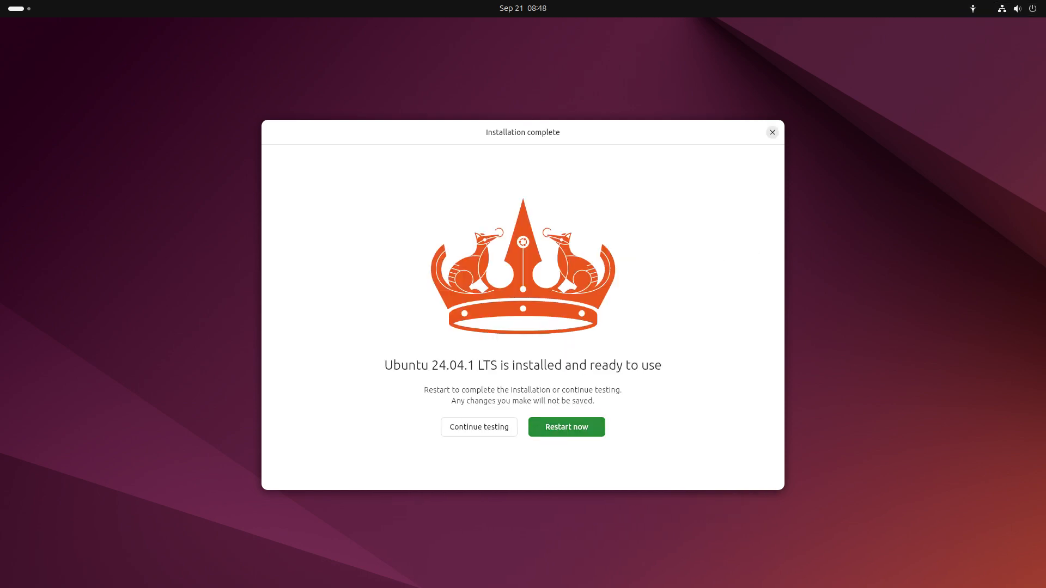
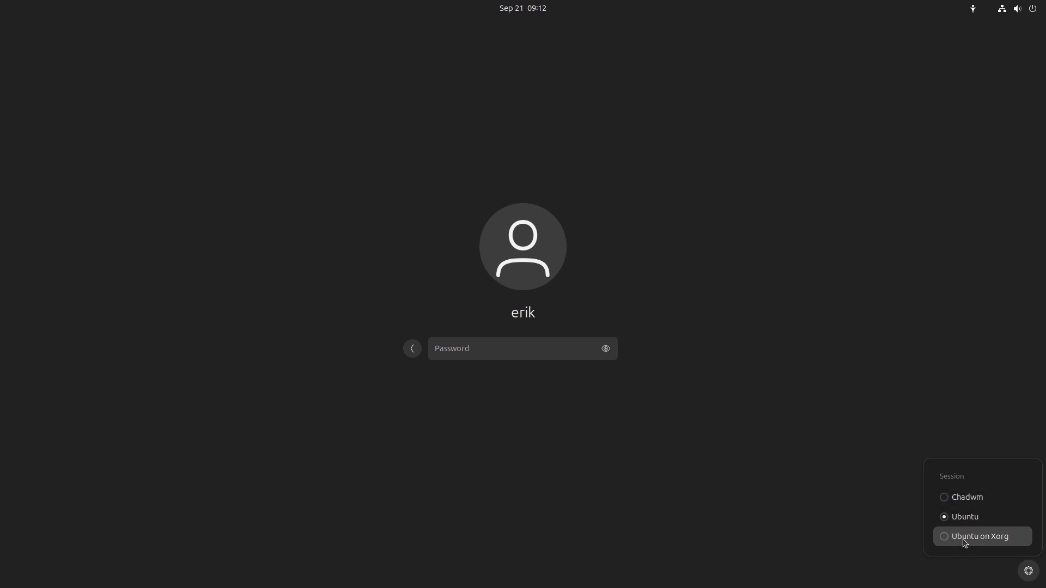
Choose the Chadwm session at the GDM login screen and sign in with the account password
{"action": "left_click", "coordinate": [977, 502]}
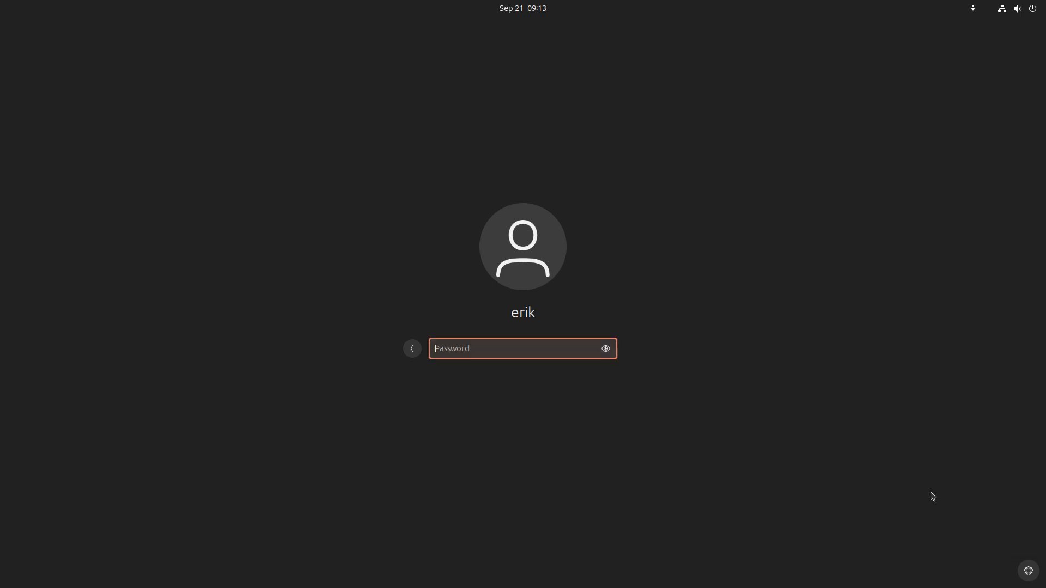
{"action": "type", "text": "****"}
{"action": "key", "text": "Return"}
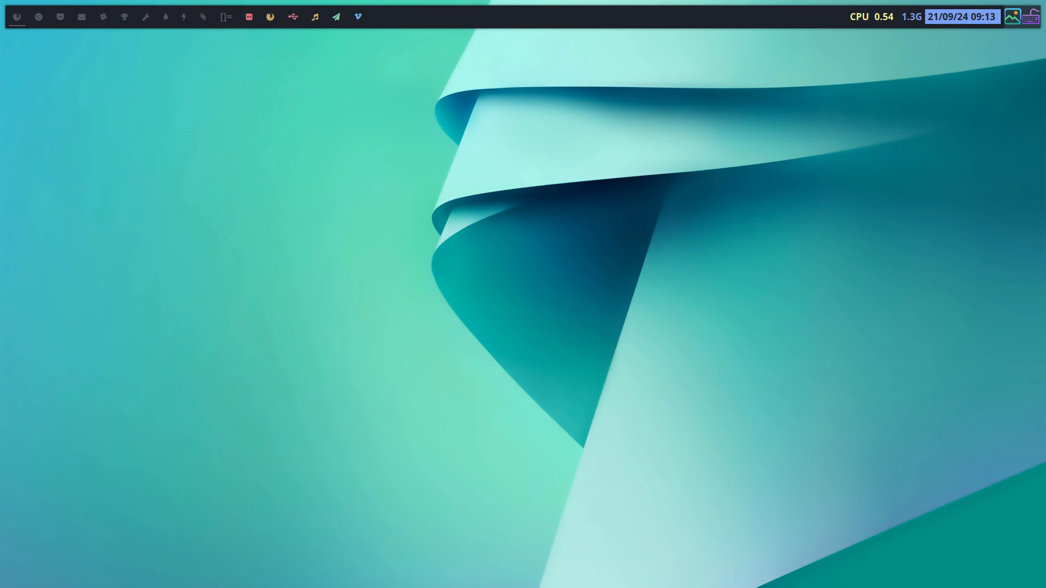
Turn off 'Show icon on system tray' in IBus Preferences, then open a terminal
{"action": "right_click", "coordinate": [1037, 20]}
{"action": "left_click", "coordinate": [1002, 39]}
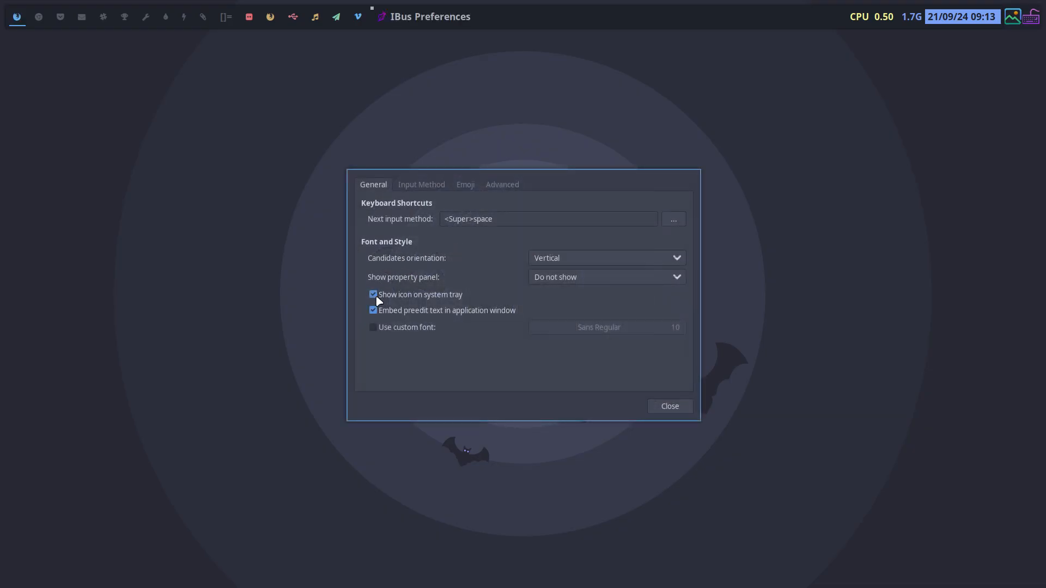
{"action": "left_click", "coordinate": [377, 298]}
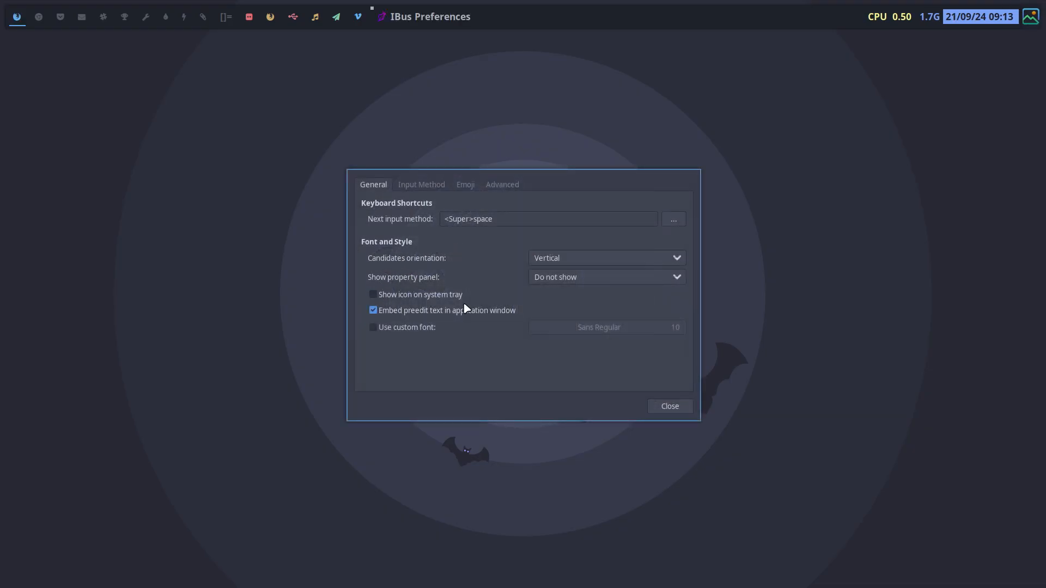
{"action": "left_click", "coordinate": [671, 406]}
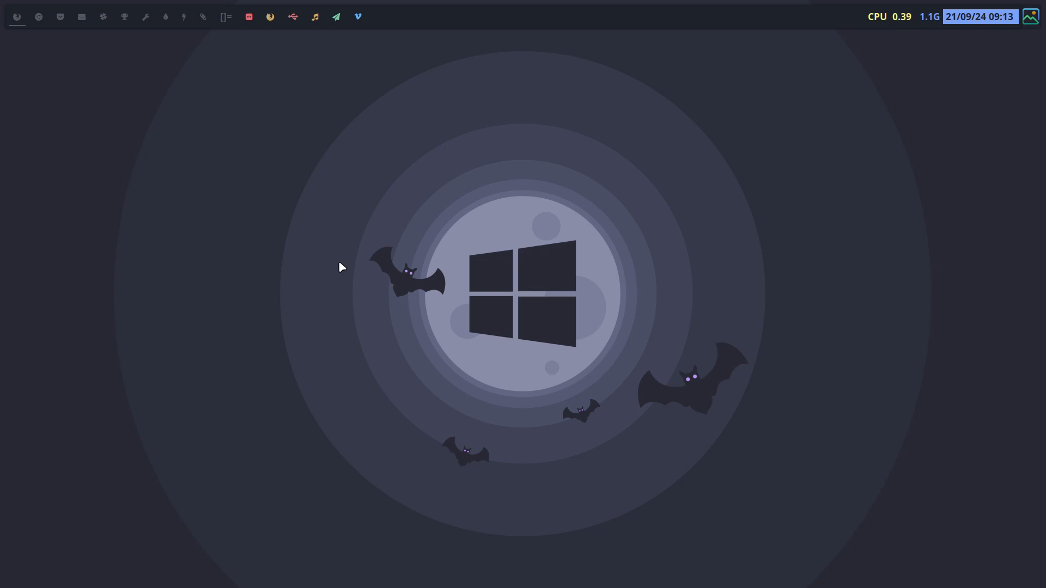
{"action": "key", "text": "super+Return"}
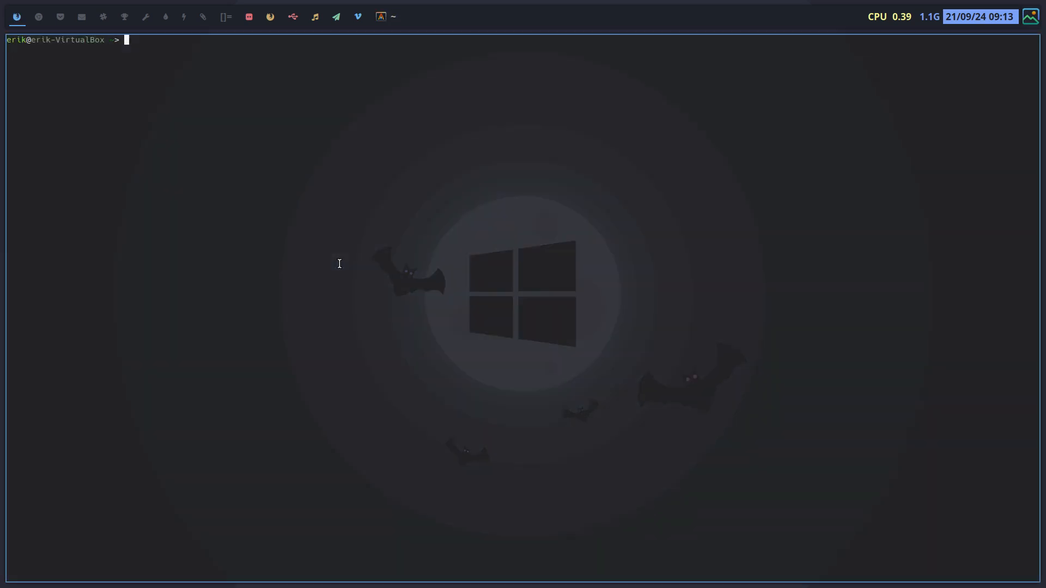
Open a second terminal and the file manager, quit Chadwm, and log back in
{"action": "key", "text": "super+Return"}
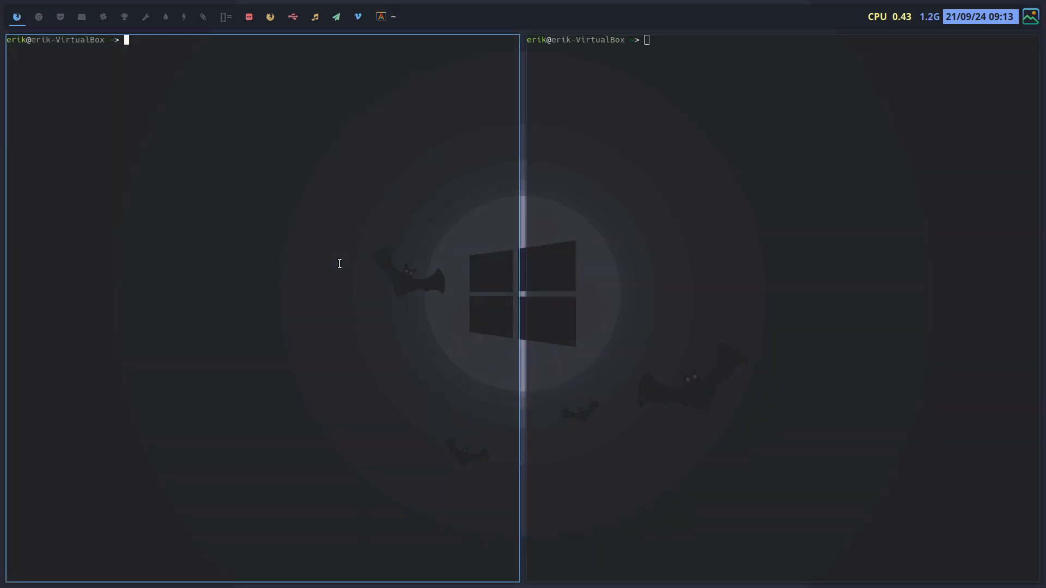
{"action": "key", "text": "super+e"}
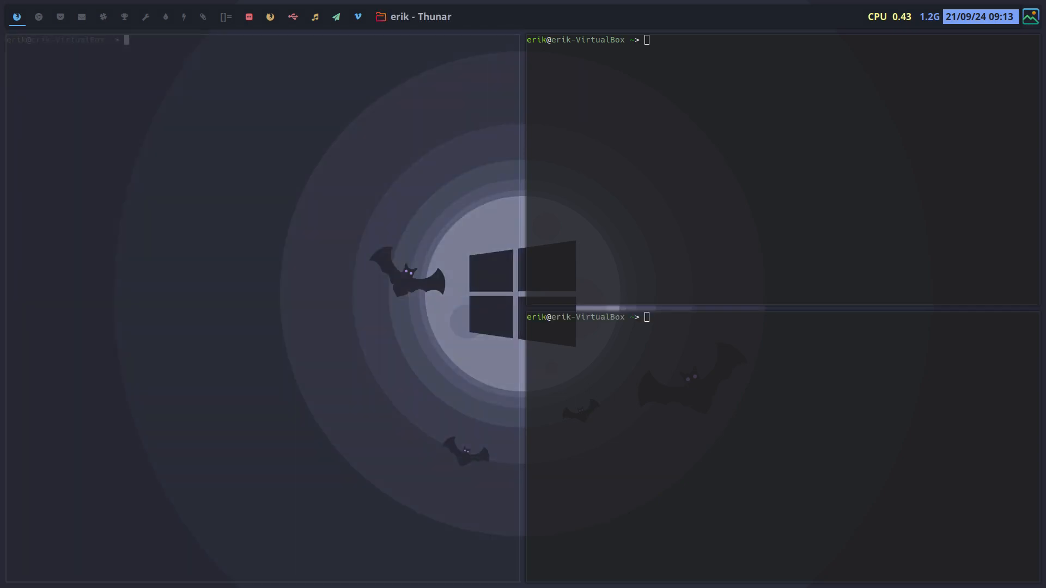
{"action": "key", "text": "super+q"}
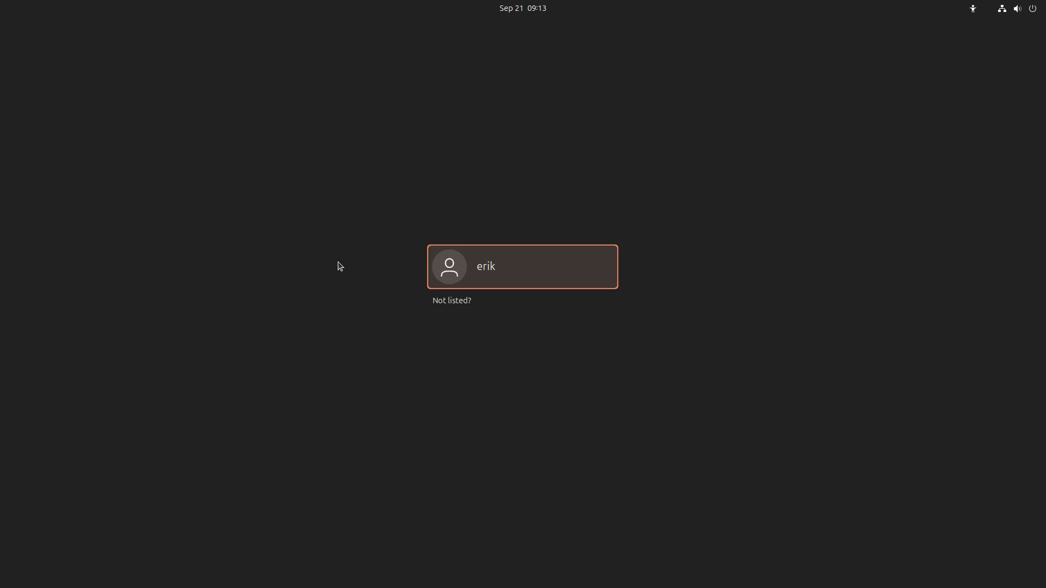
{"action": "key", "text": "Return"}
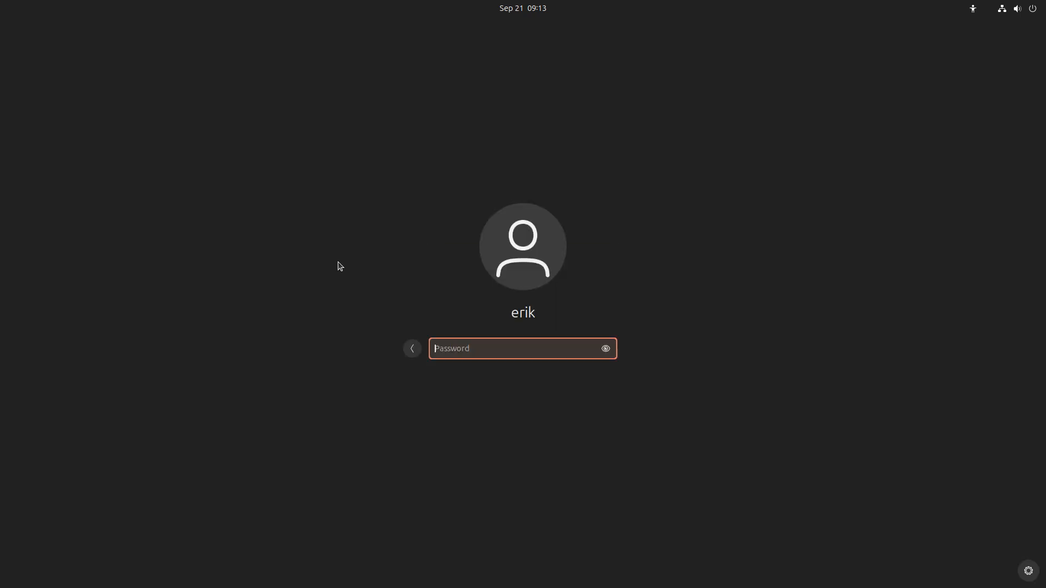
{"action": "type", "text": "****"}
{"action": "key", "text": "Return"}
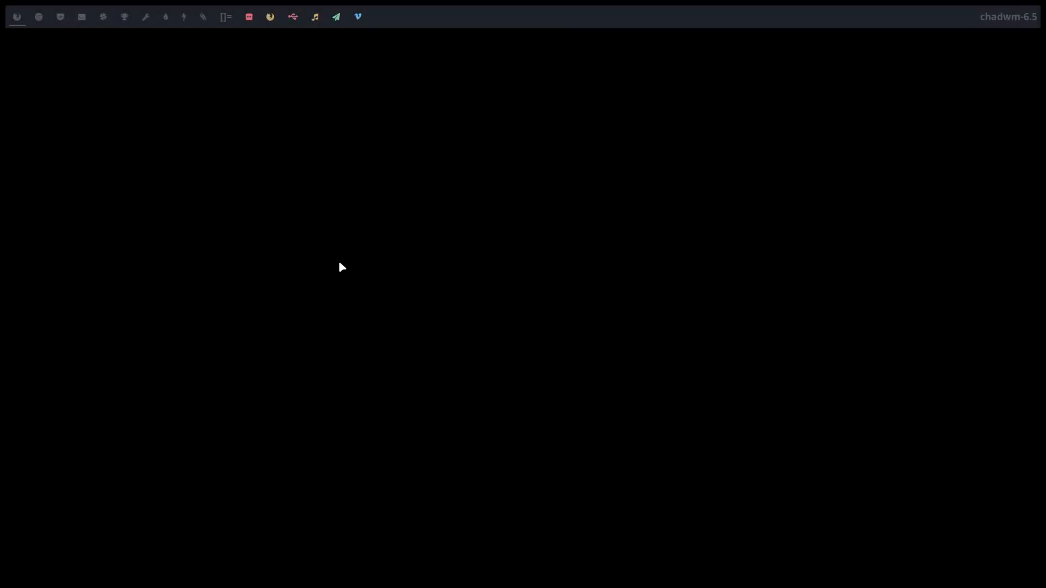
Open three tiled terminals, close them, then open and close the file manager beside a terminal
{"action": "key", "text": "super+Return"}
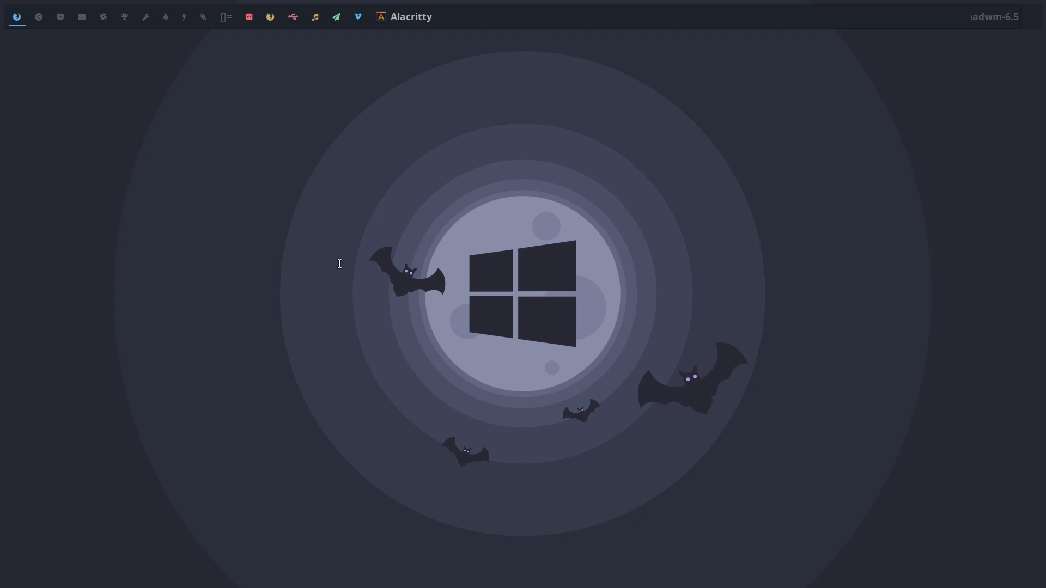
{"action": "key", "text": "super+Return"}
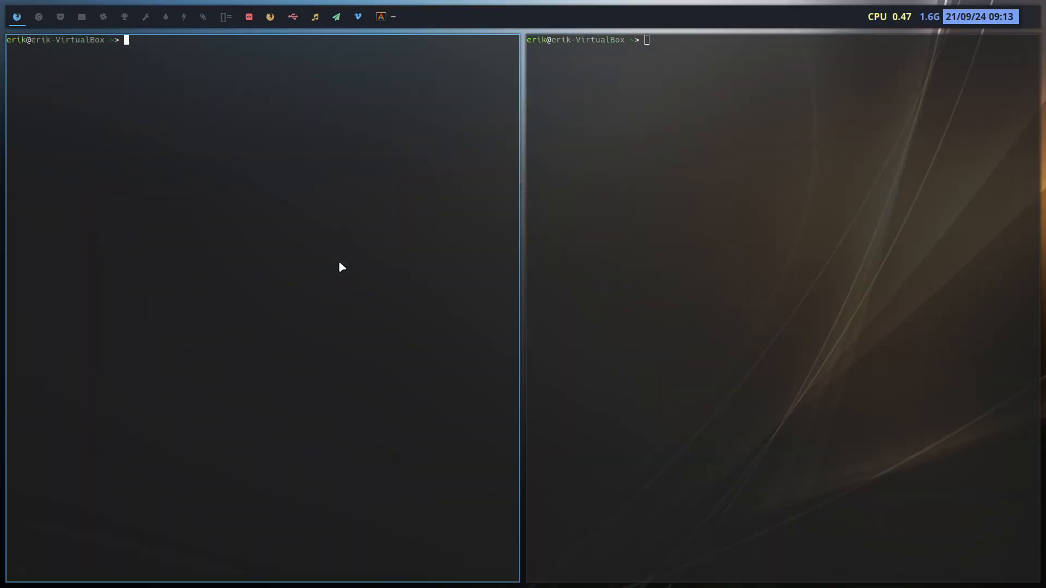
{"action": "key", "text": "super+Return"}
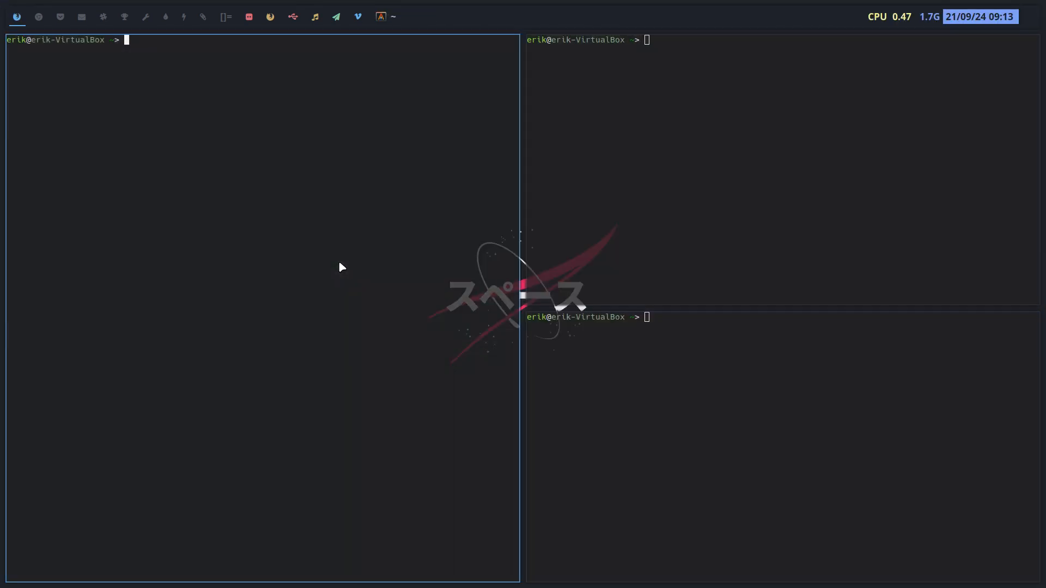
{"action": "key", "text": "super+q"}
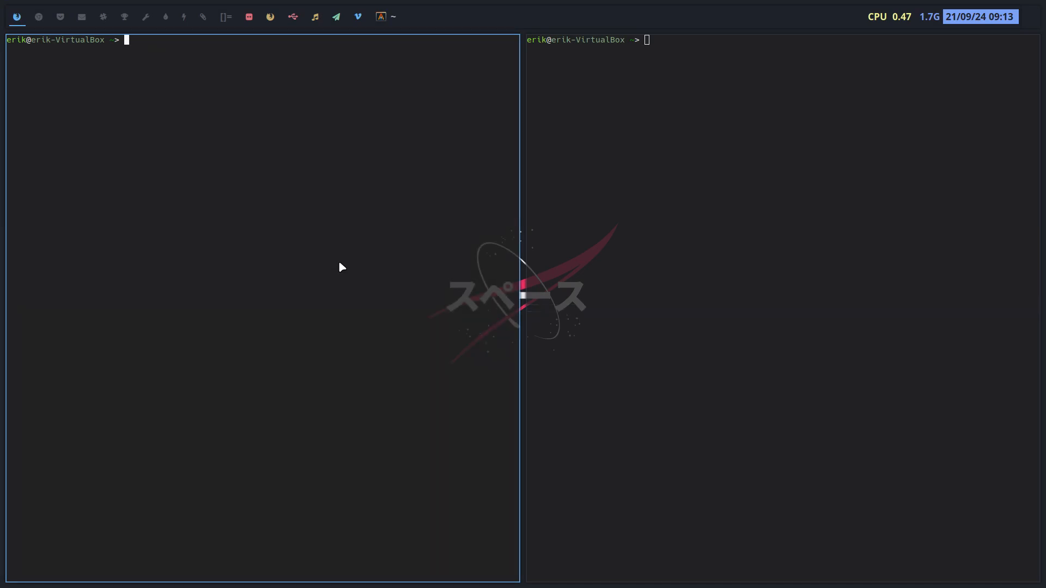
{"action": "key", "text": "super+q"}
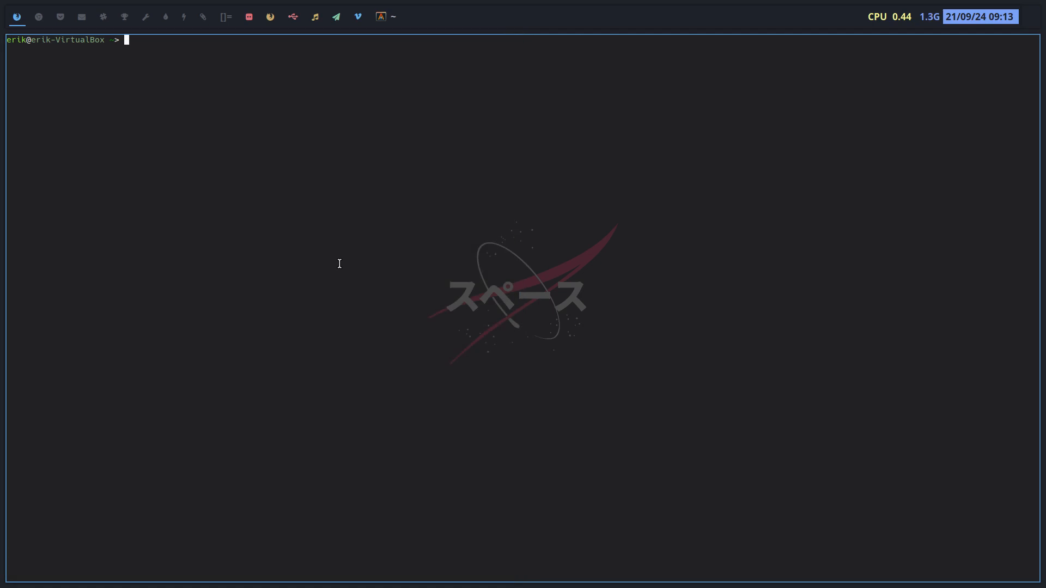
{"action": "key", "text": "super+shift+Return"}
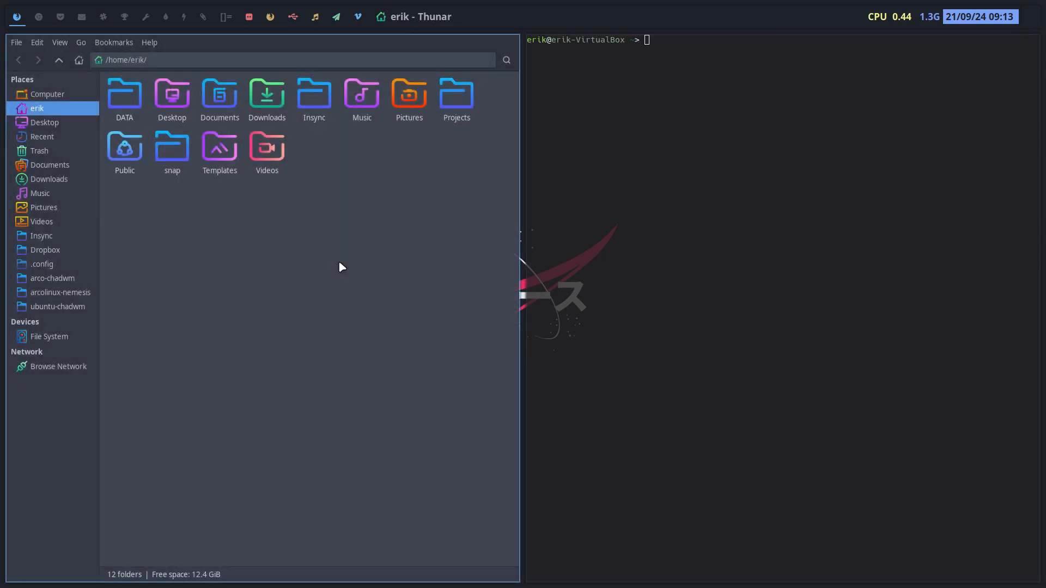
{"action": "key", "text": "super+q"}
{"action": "key", "text": "super+q"}
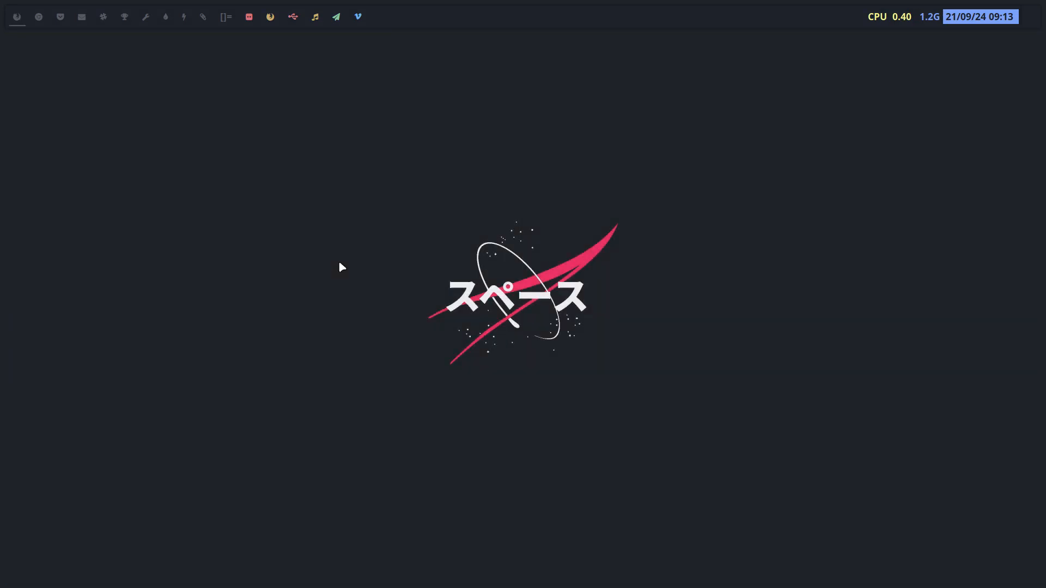
Try the theme selector, a new terminal, the app launcher and dmenu, then bring up the logout window
{"action": "key", "text": "super+r"}
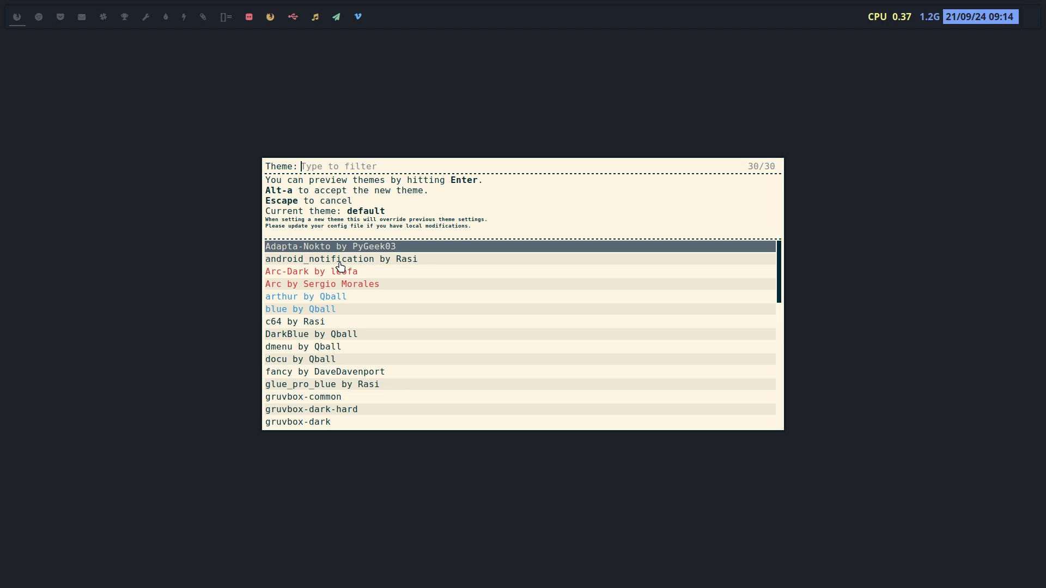
{"action": "key", "text": "Escape"}
{"action": "key", "text": "super+Return"}
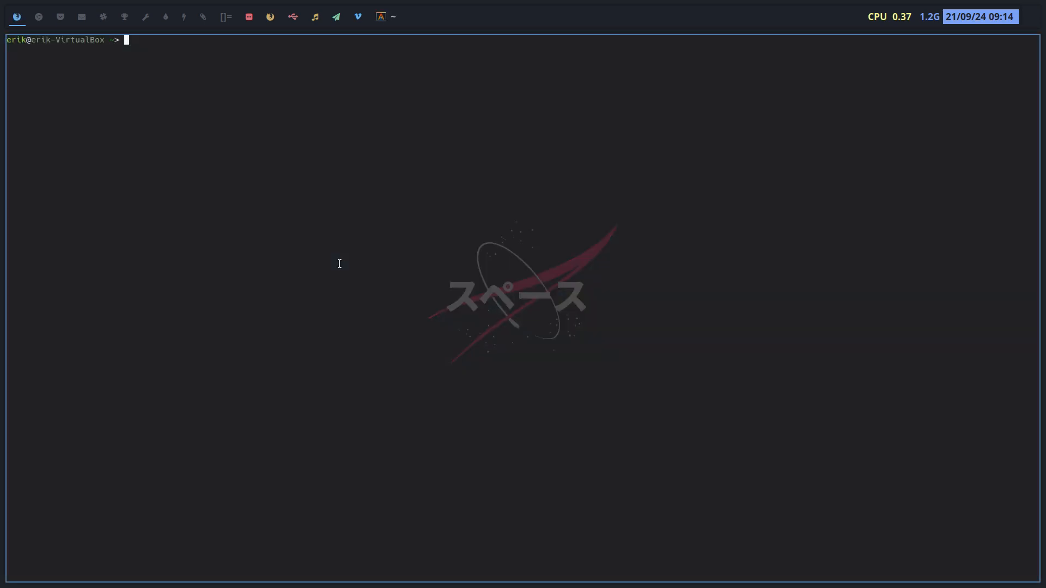
{"action": "key", "text": "super+d"}
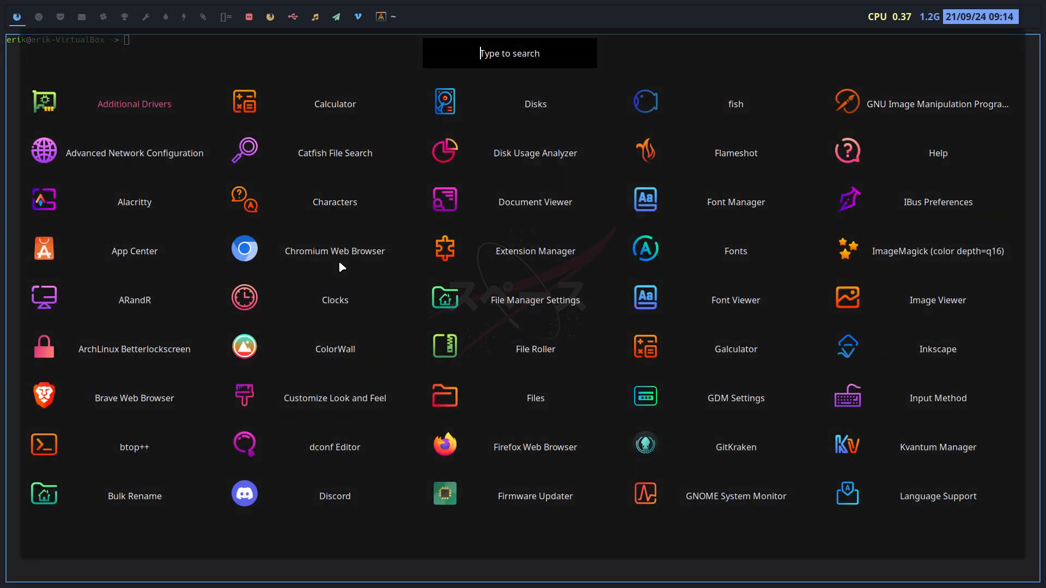
{"action": "key", "text": "Escape"}
{"action": "key", "text": "super+shift+d"}
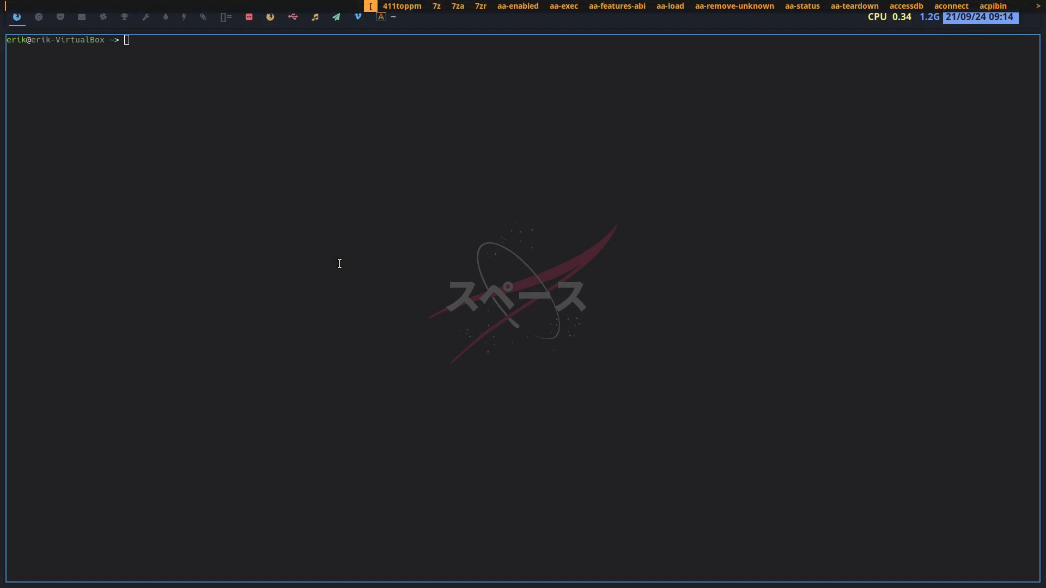
{"action": "key", "text": "Escape"}
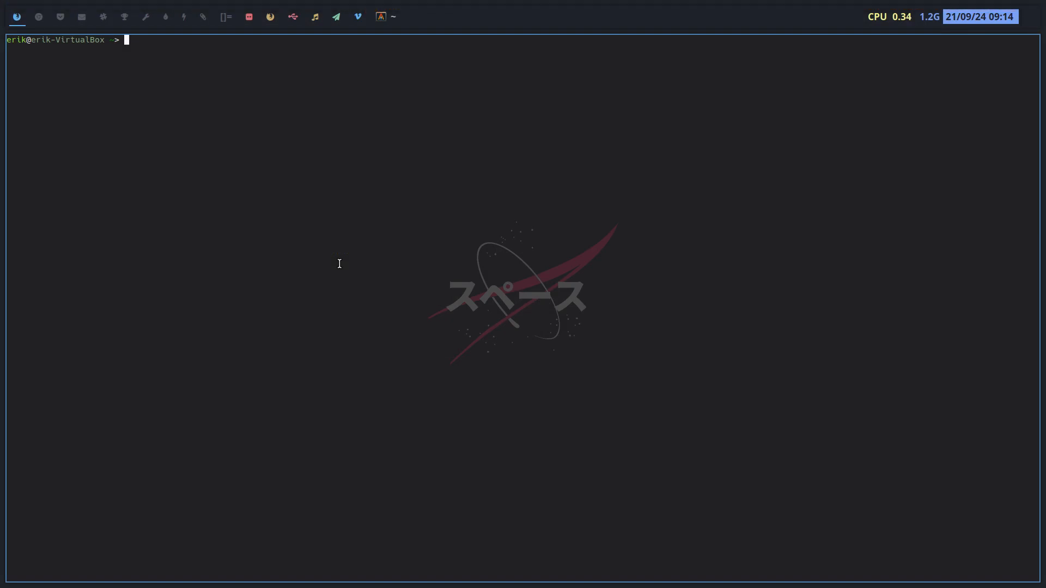
{"action": "key", "text": "super+x"}
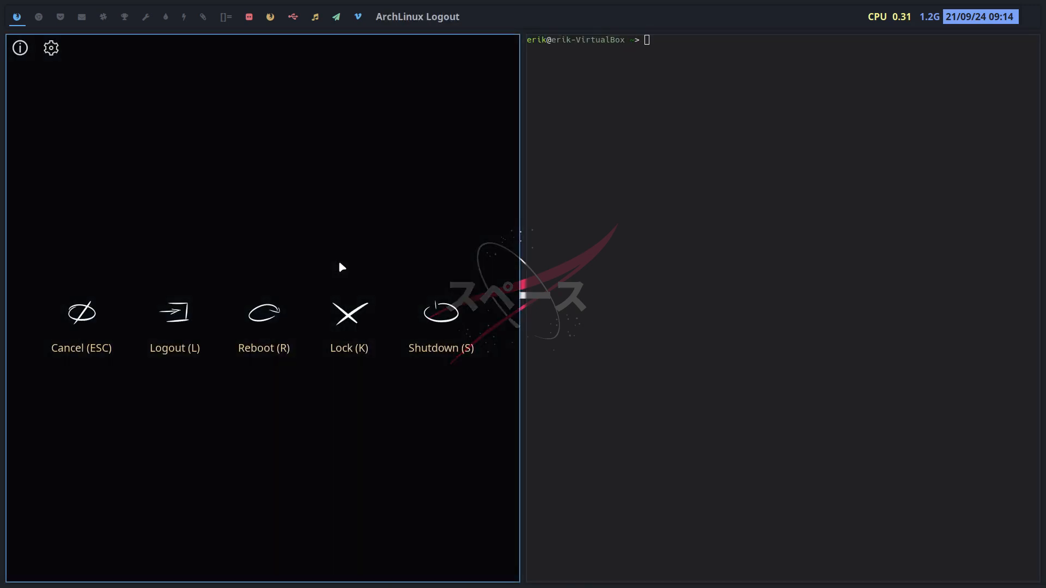
Log out from the logout window and sign back in at GDM
{"action": "key", "text": "l"}
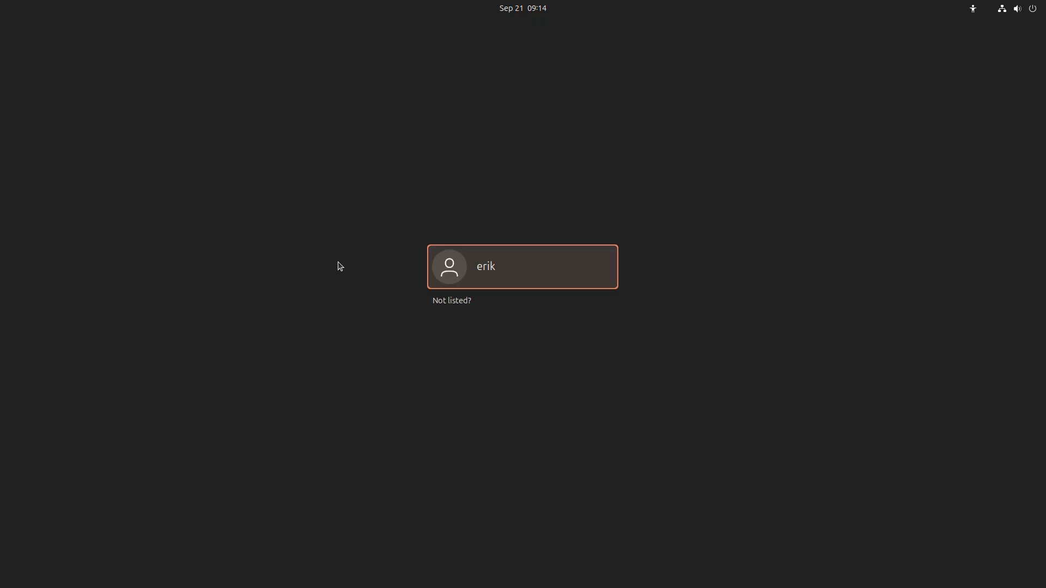
{"action": "key", "text": "Return"}
{"action": "type", "text": "●●●●"}
{"action": "key", "text": "Return"}
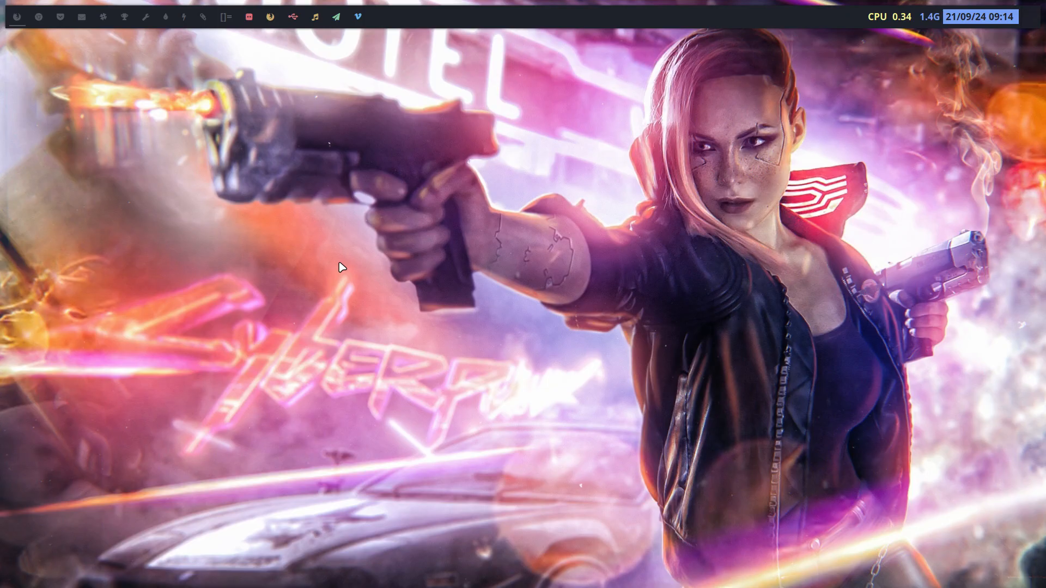
Log out through the Super+Shift+X power menu, confirm, and sign in again
{"action": "key", "text": "super+shift+x"}
{"action": "key", "text": "Right"}
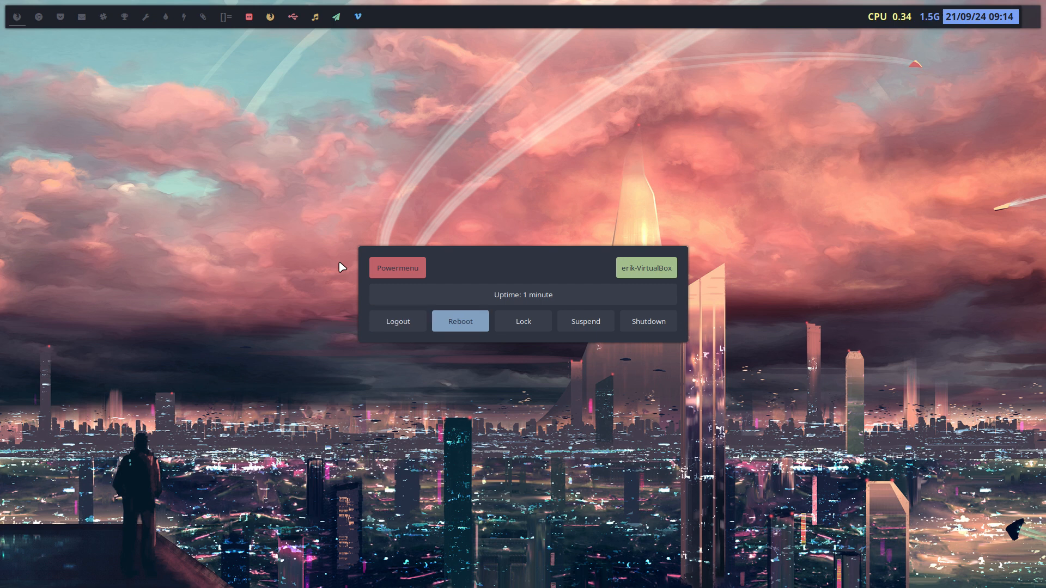
{"action": "key", "text": "Right"}
{"action": "key", "text": "Right"}
{"action": "key", "text": "Right"}
{"action": "key", "text": "Left"}
{"action": "key", "text": "Left"}
{"action": "key", "text": "Left"}
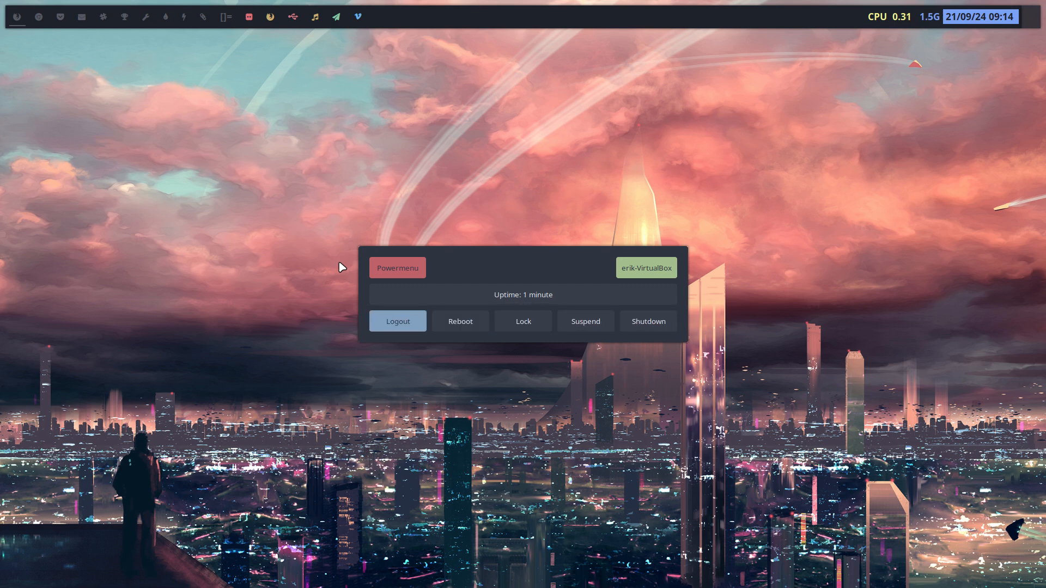
{"action": "key", "text": "Return"}
{"action": "key", "text": "Return"}
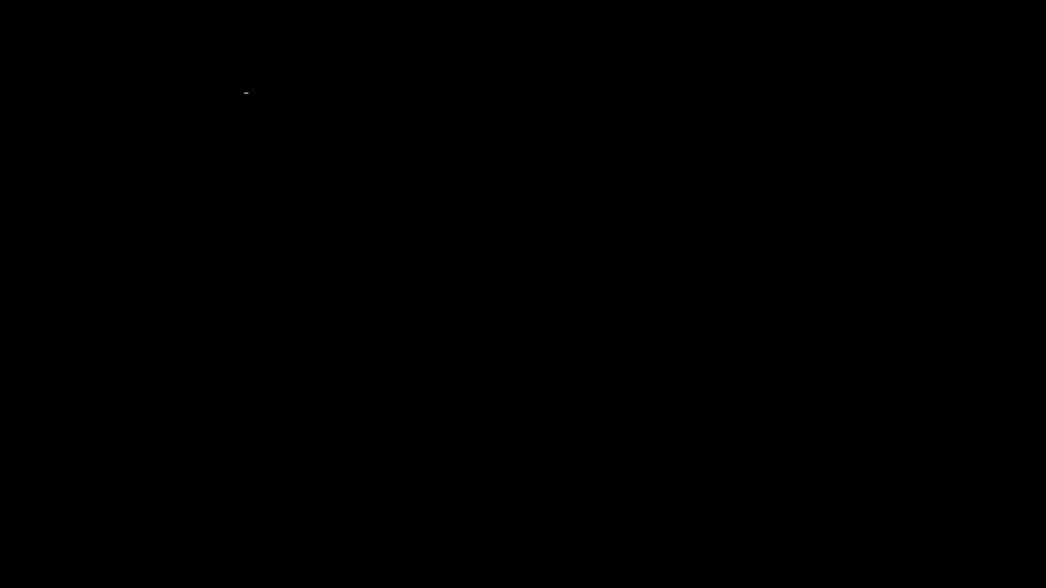
{"action": "key", "text": "Return"}
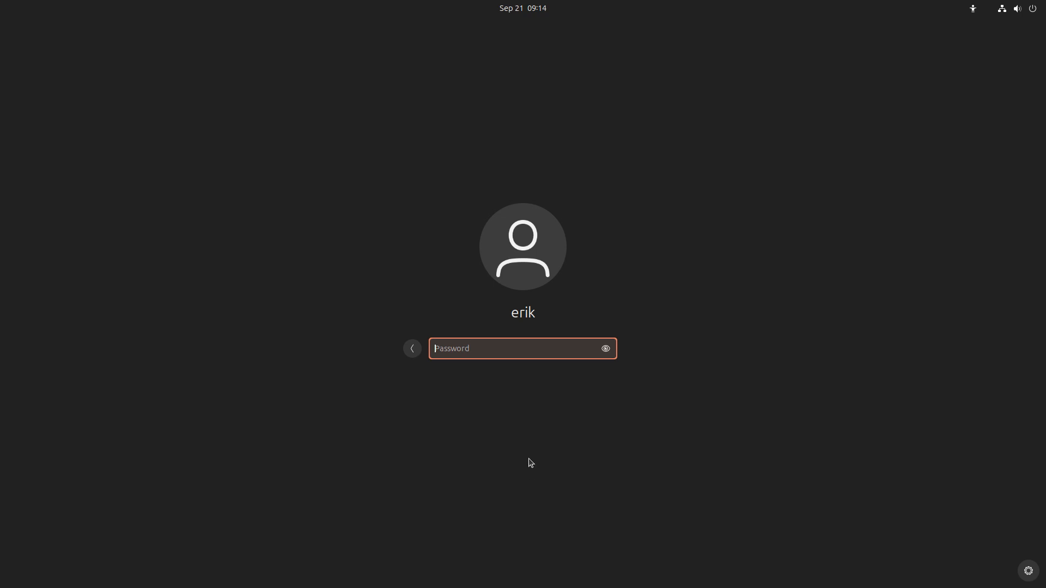
{"action": "type", "text": "••••"}
{"action": "key", "text": "Return"}
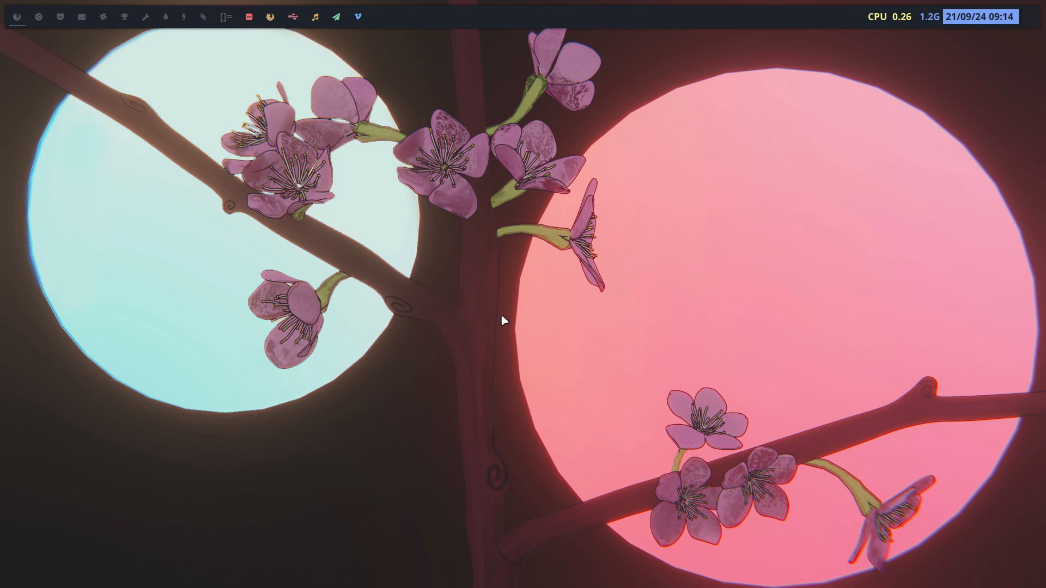
Launch 'firefox' from the run launcher, then close the browser window
{"action": "key", "text": "super+p"}
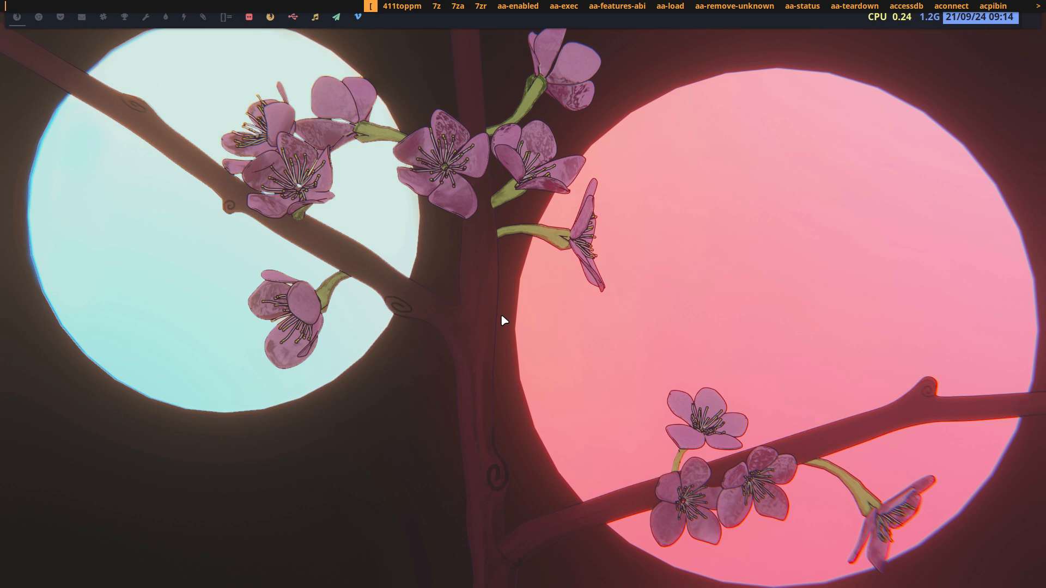
{"action": "type", "text": "firefox"}
{"action": "key", "text": "Return"}
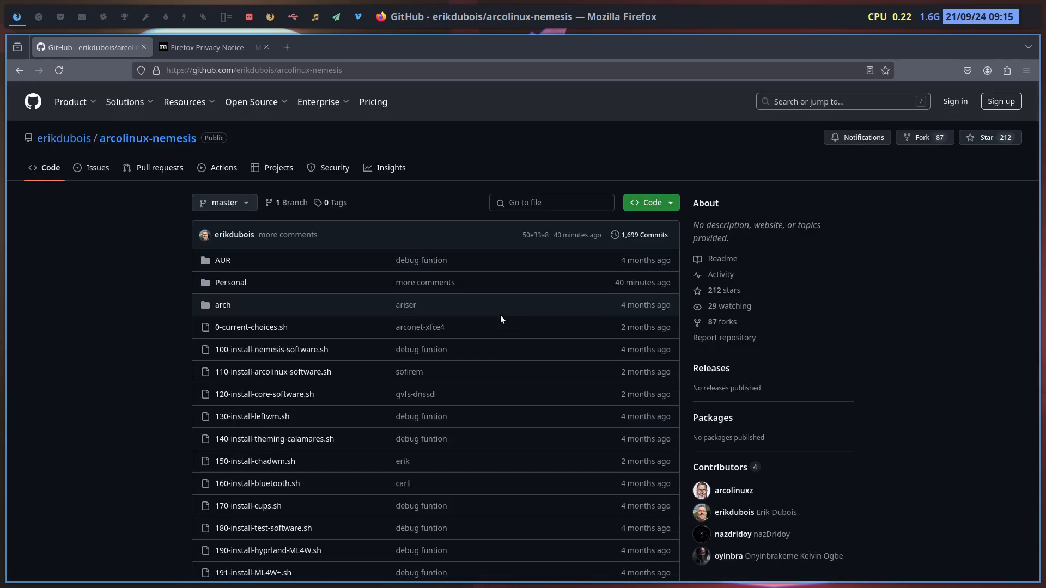
{"action": "key", "text": "super+q"}
Bring up the full-screen rofi application grid with Super+D
{"action": "key", "text": "super+d"}
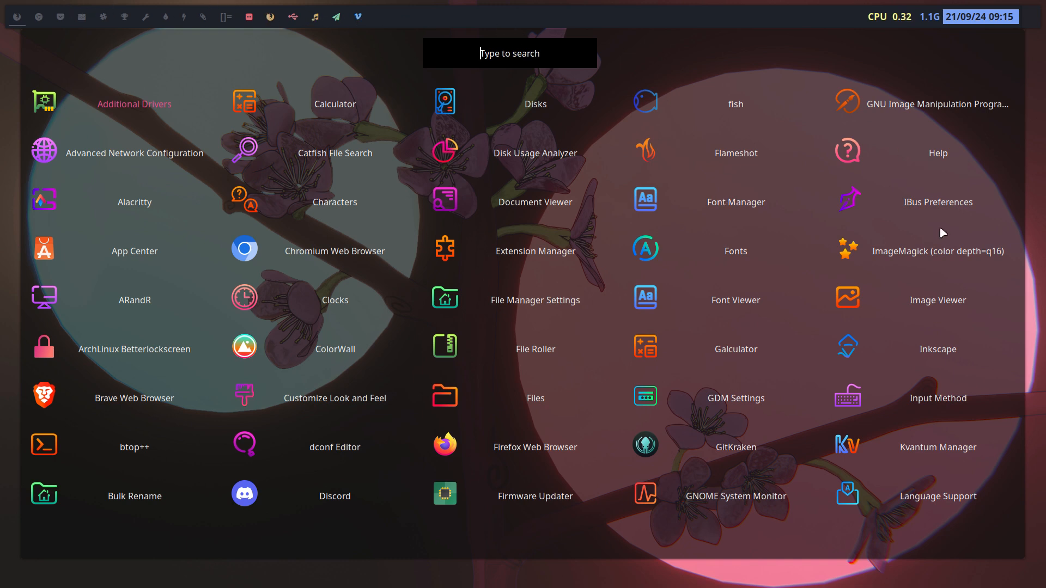
Scroll the rofi grid to its second page of apps, then dismiss it with Escape
{"action": "scroll", "coordinate": [930, 450], "scroll_direction": "down", "scroll_amount": 11}
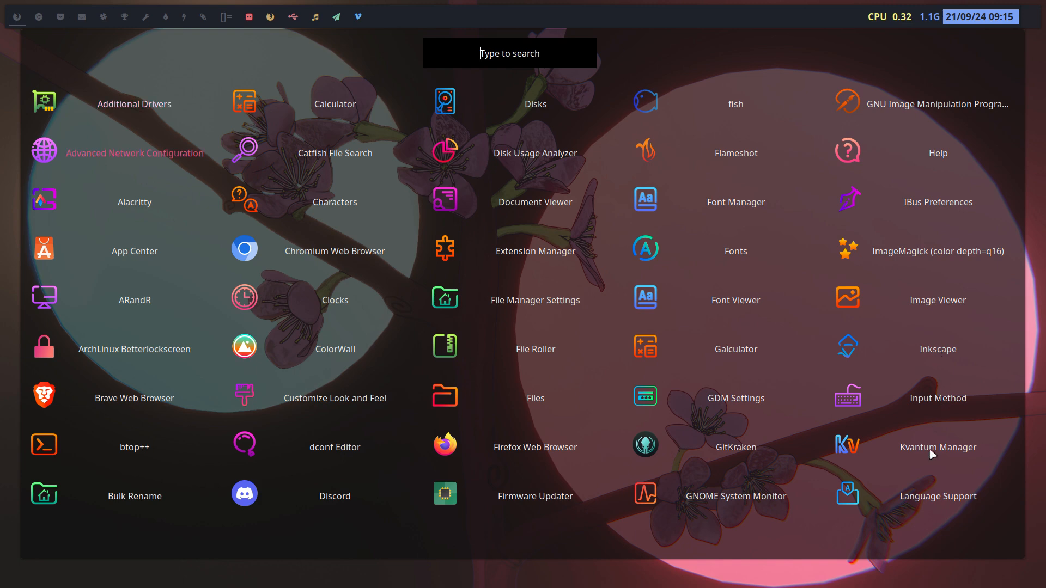
{"action": "scroll", "coordinate": [938, 456], "scroll_direction": "down", "scroll_amount": 20}
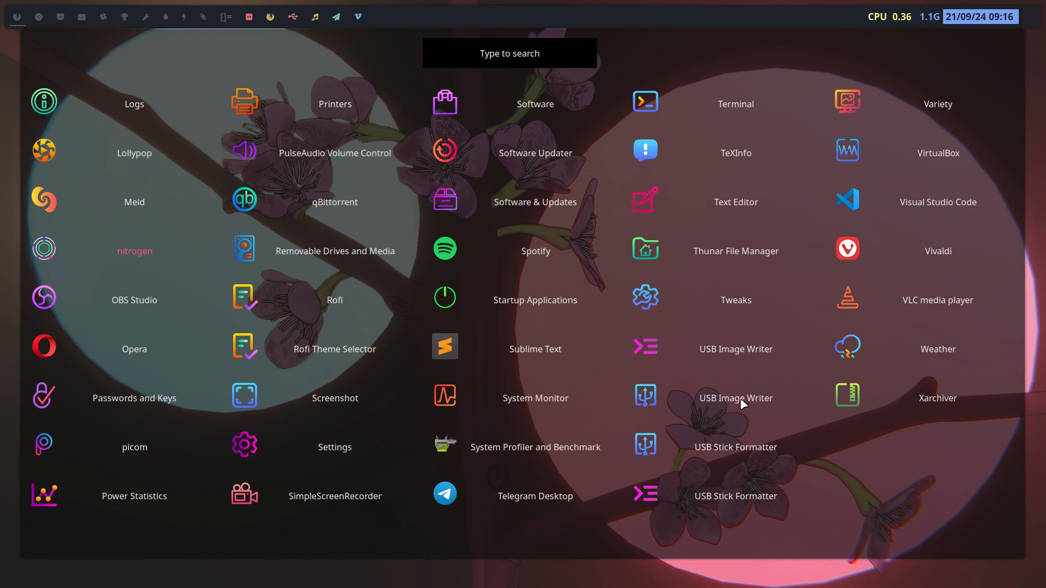
{"action": "key", "text": "Escape"}
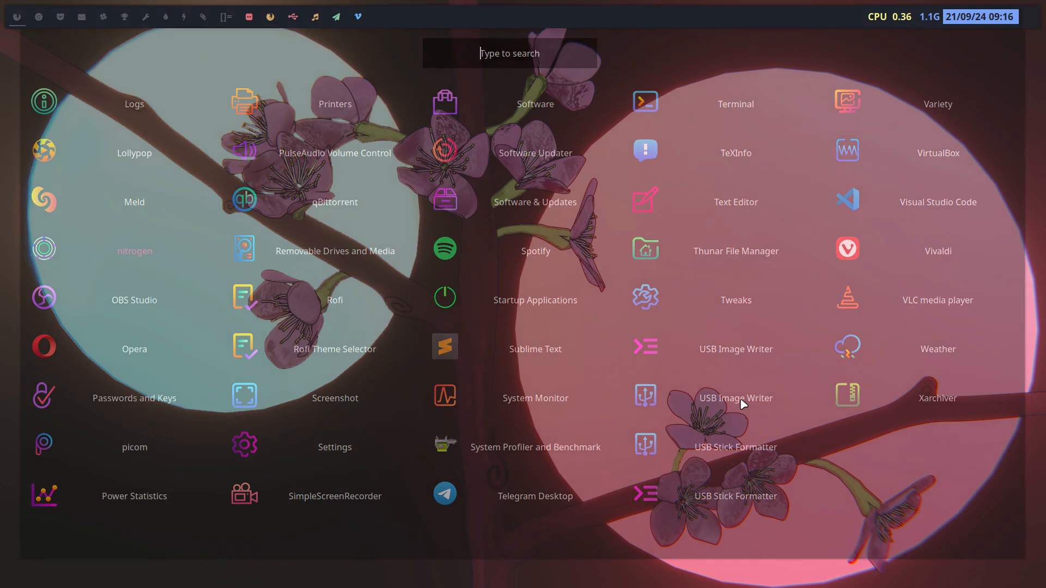